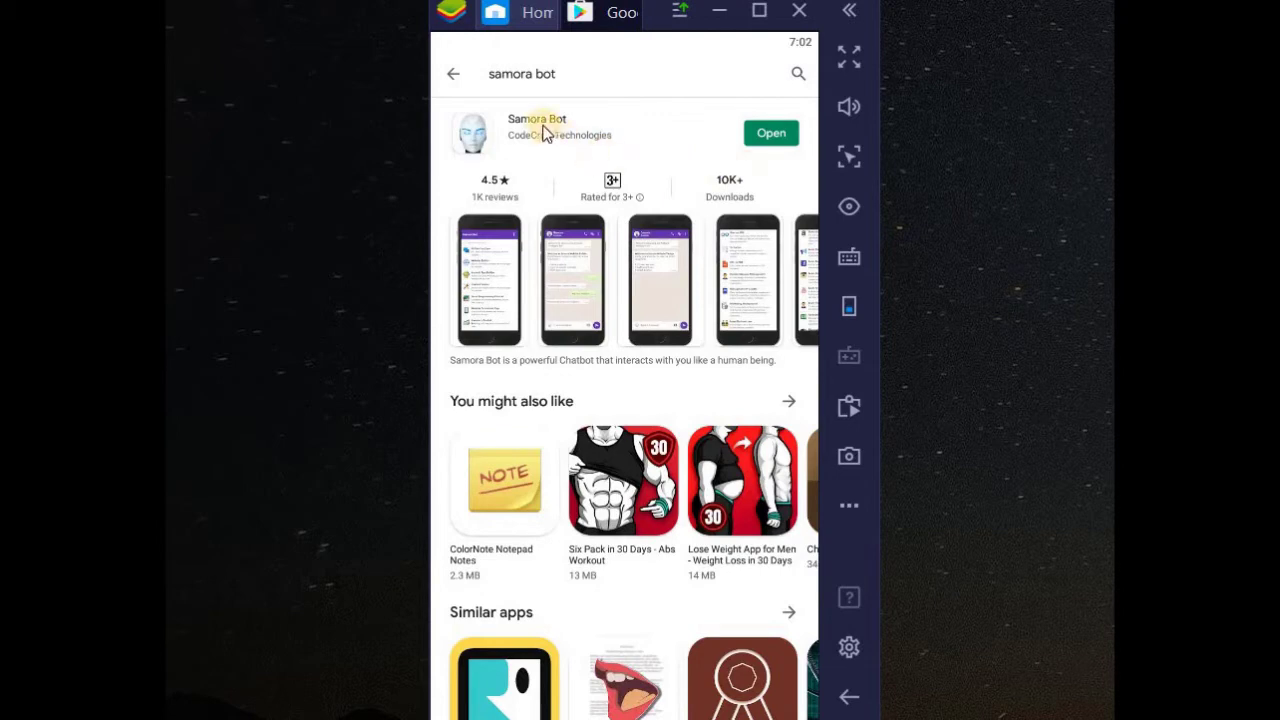
- Launch Samora Bot with the Open button on its Play Store listing
{"action": "left_click", "coordinate": [775, 136]}
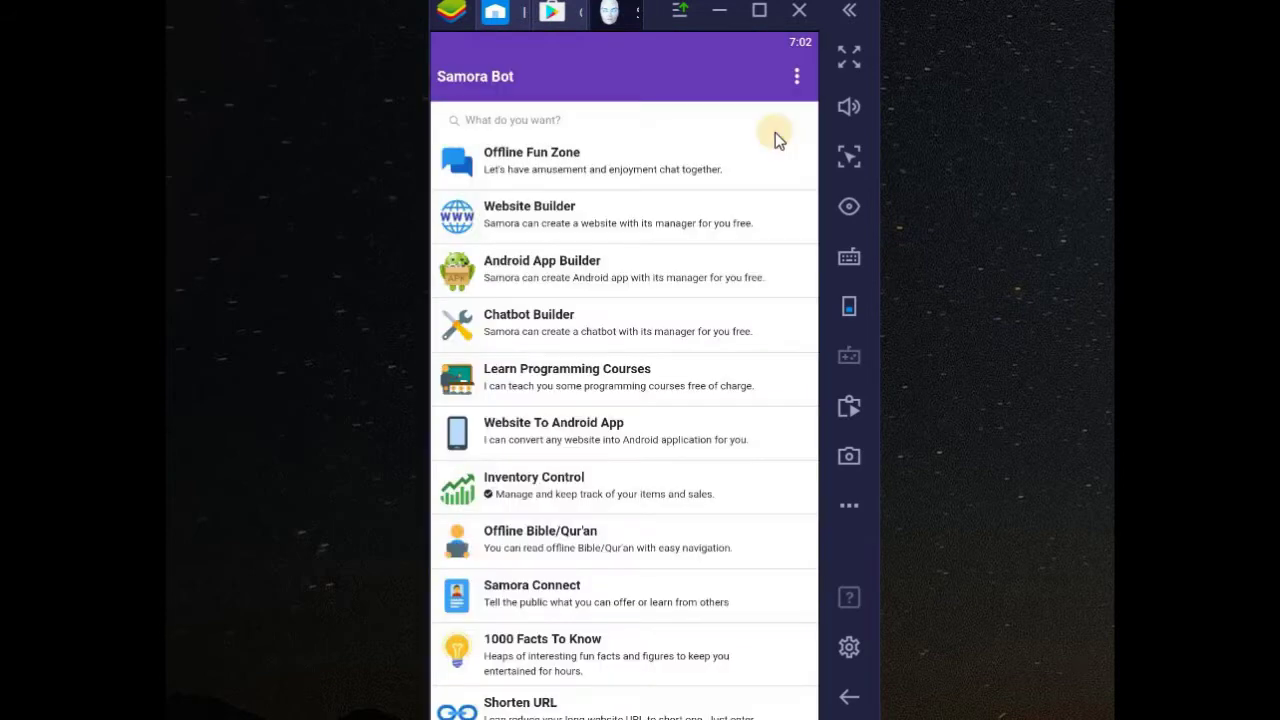
- Open the 'Website To Android App' chat in Samora Bot
{"action": "left_click", "coordinate": [612, 440]}
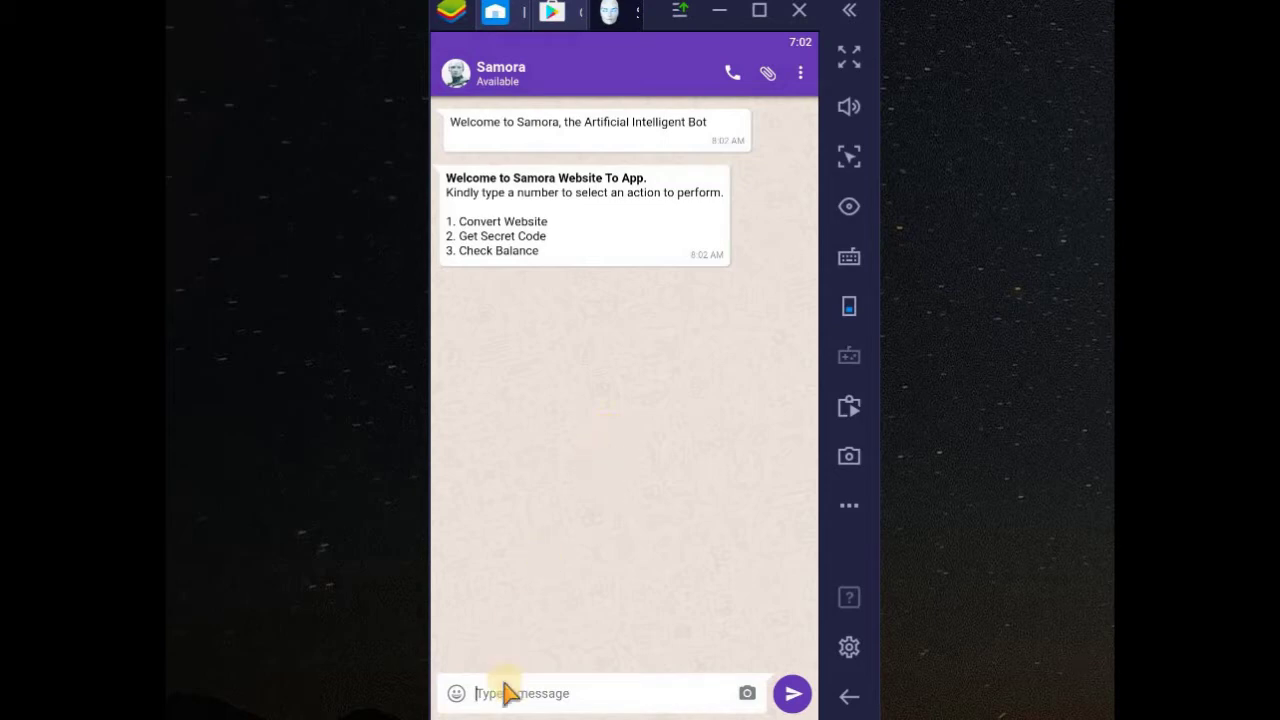
- Choose option 1 (Convert Website) and submit the test code 'kjjfkdl', which is rejected
{"action": "type", "text": "1"}
{"action": "key", "text": "Return"}
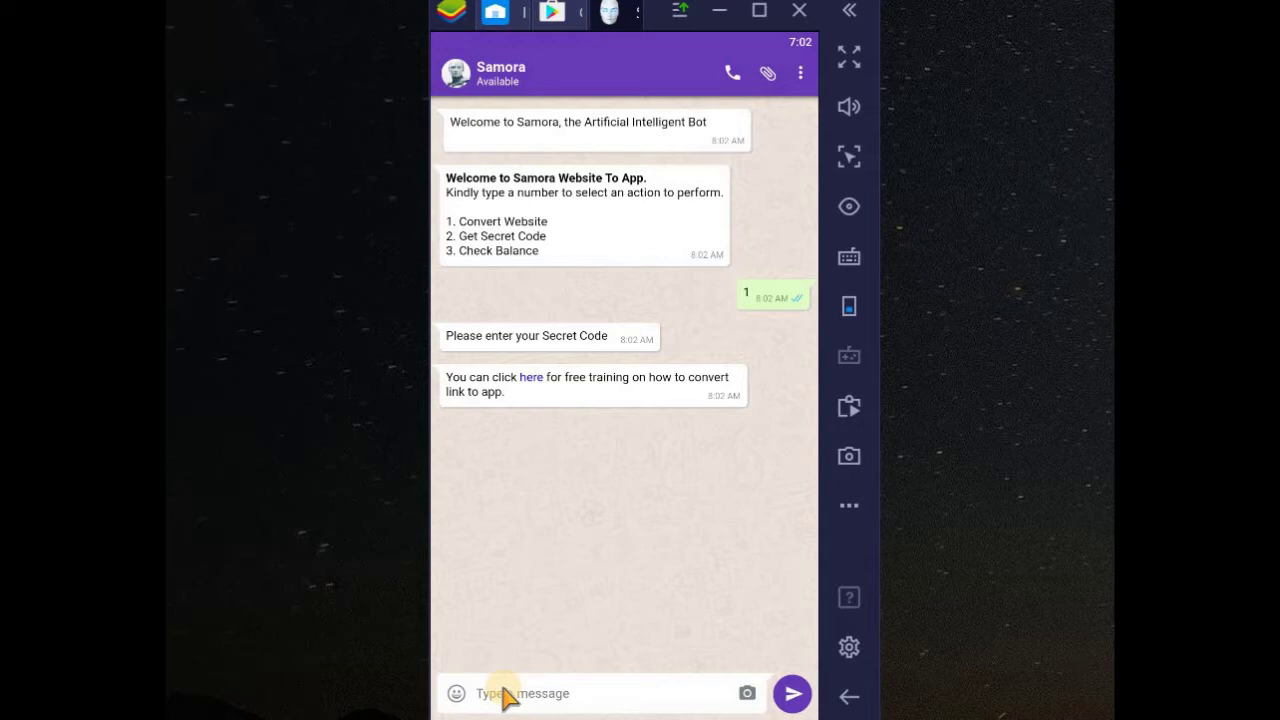
{"action": "type", "text": "kjjfkdl"}
{"action": "key", "text": "Return"}
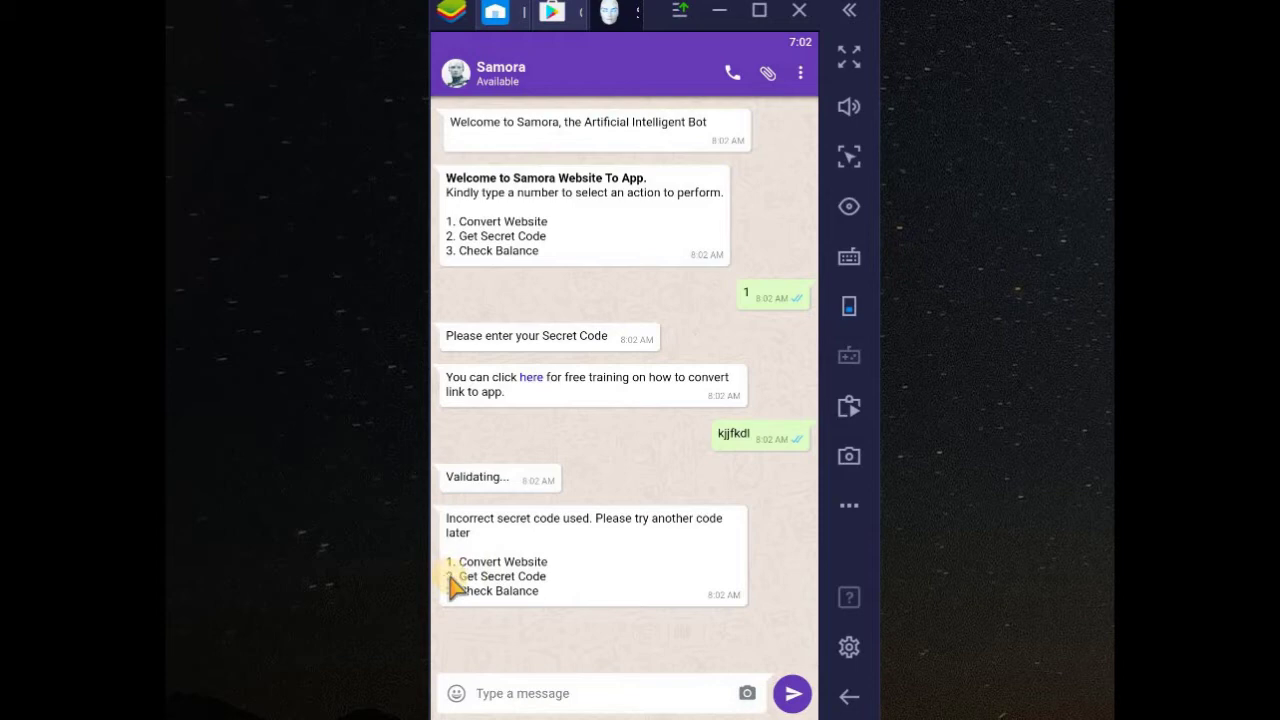
- Choose option 2 to request a secret code and follow the 'here' link
{"action": "type", "text": "2"}
{"action": "key", "text": "Return"}
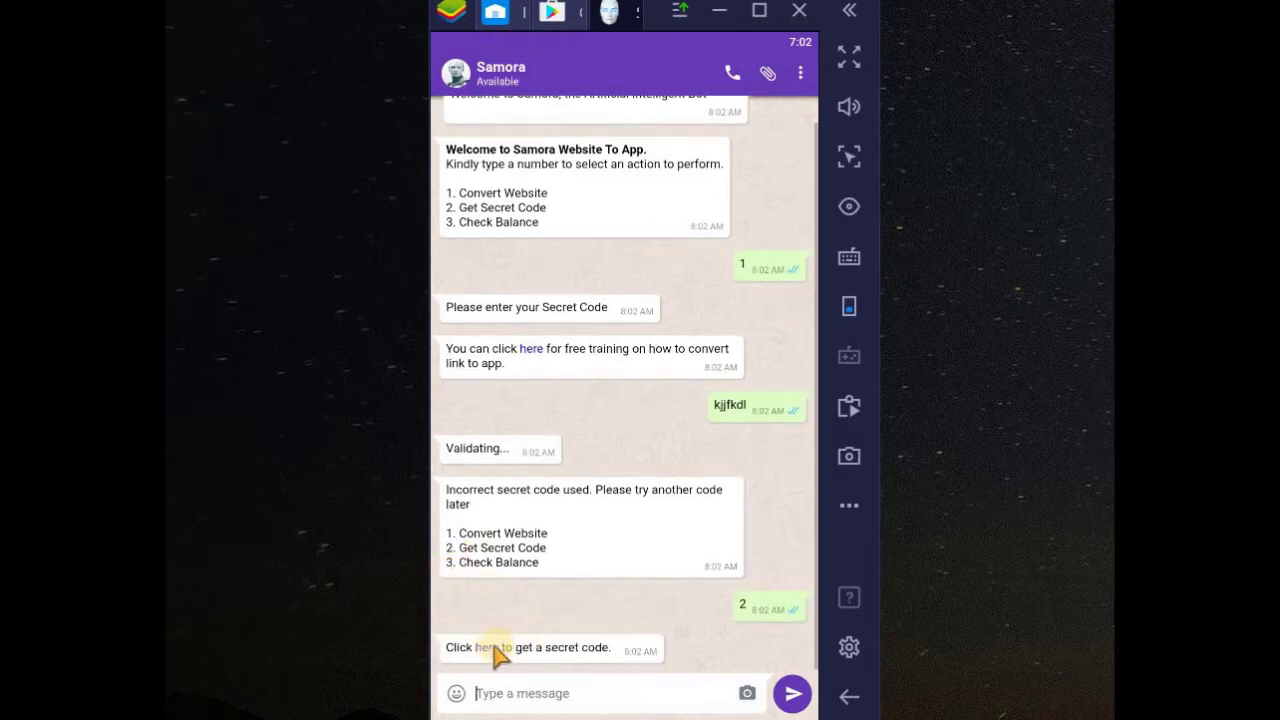
{"action": "left_click", "coordinate": [489, 648]}
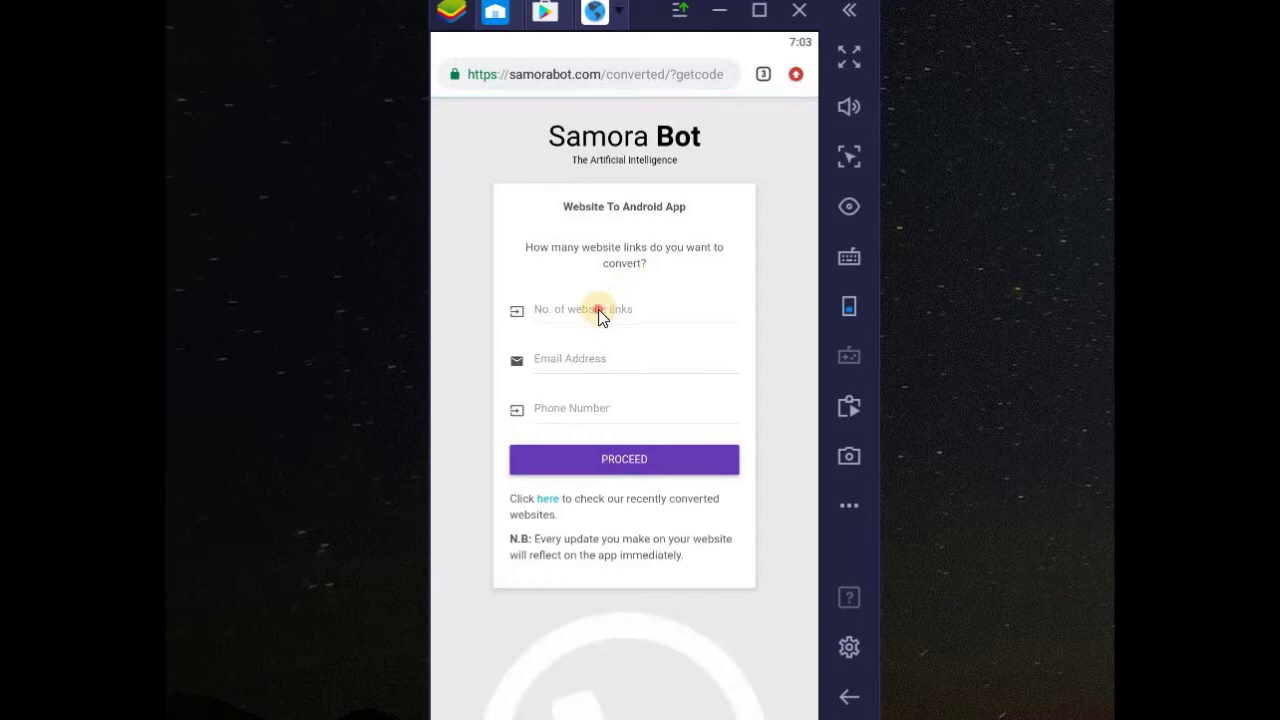
- Request a code for 1 website link, filling in the contact e-mail and phone number
{"action": "type", "text": "1"}
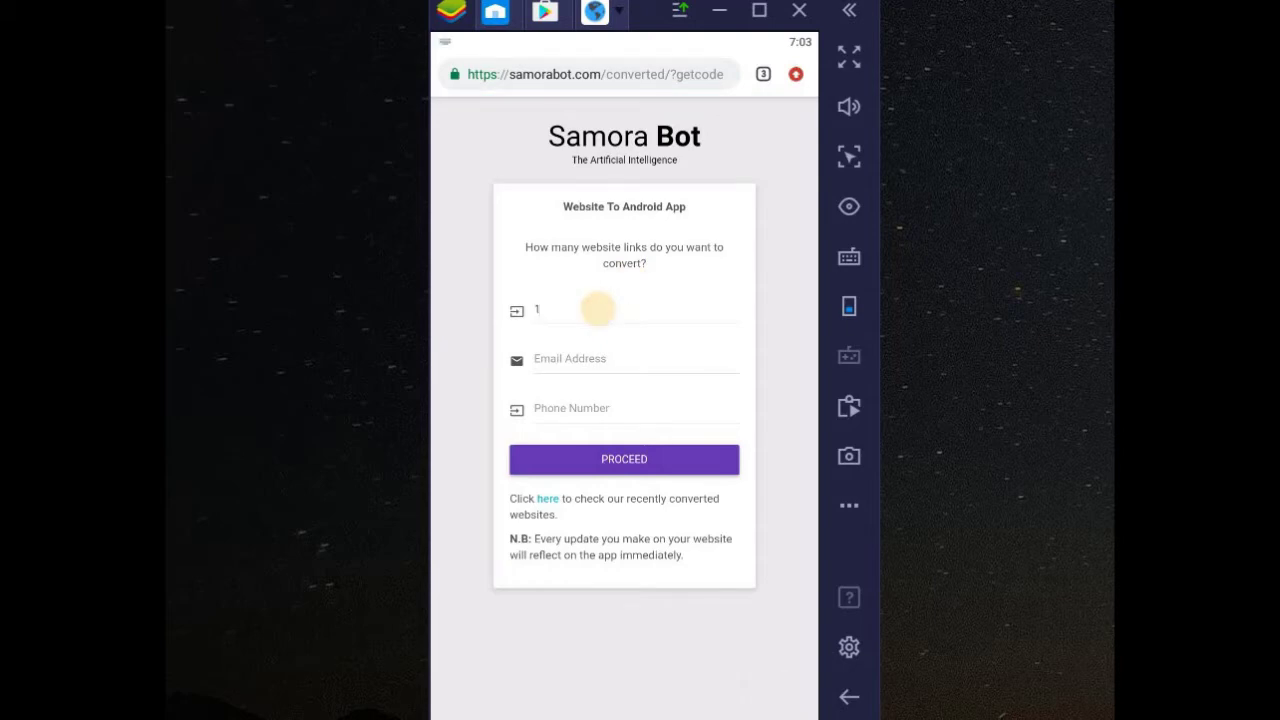
{"action": "key", "text": "Tab"}
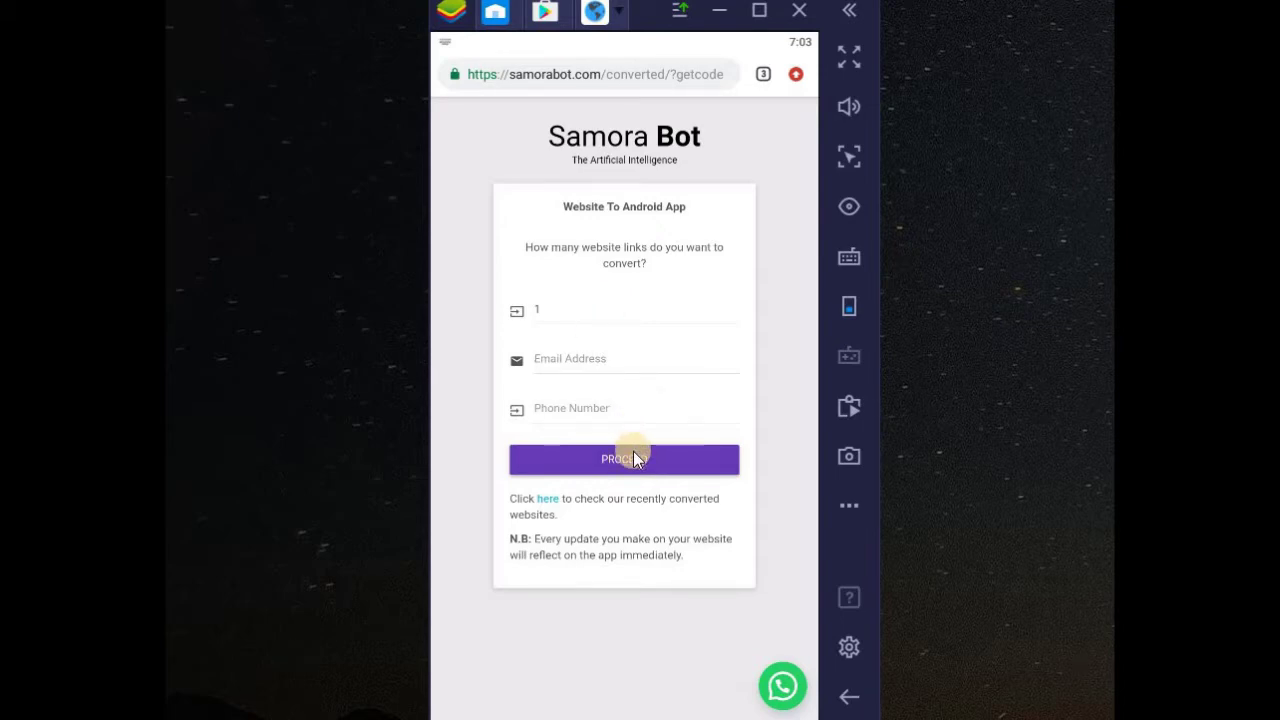
{"action": "left_click", "coordinate": [590, 381]}
{"action": "left_click", "coordinate": [585, 416]}
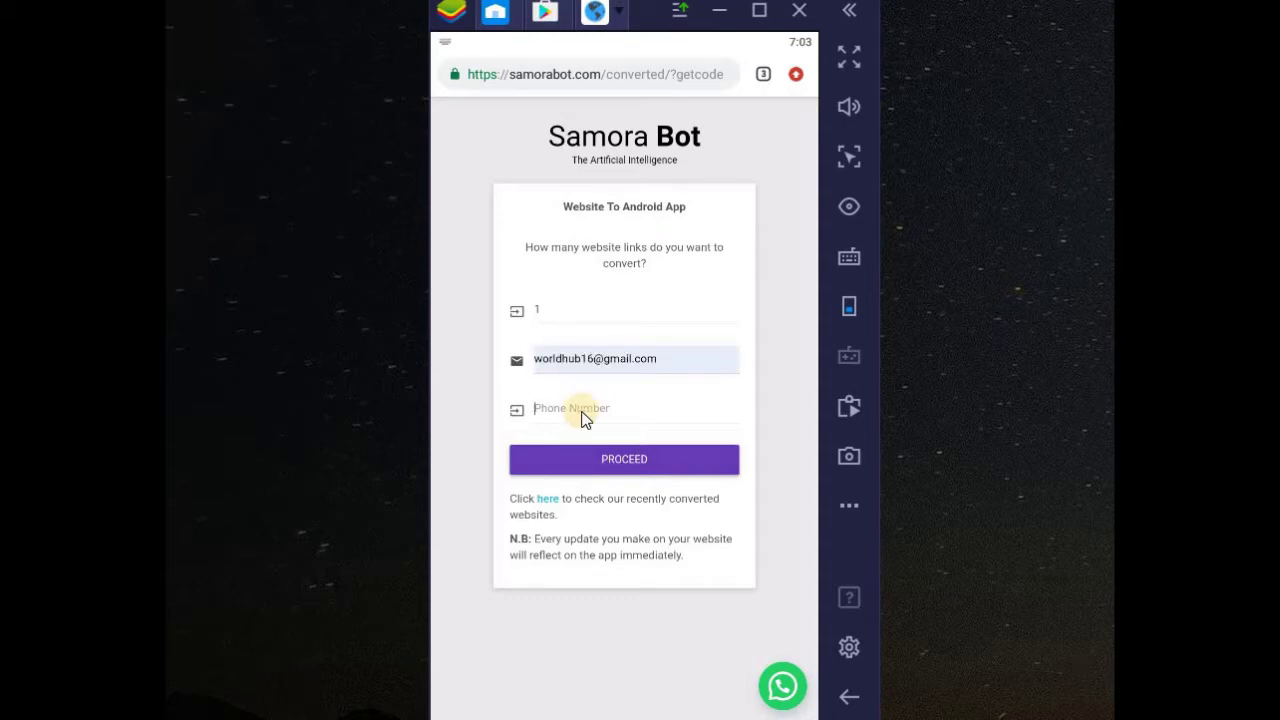
{"action": "type", "text": "12345678990"}
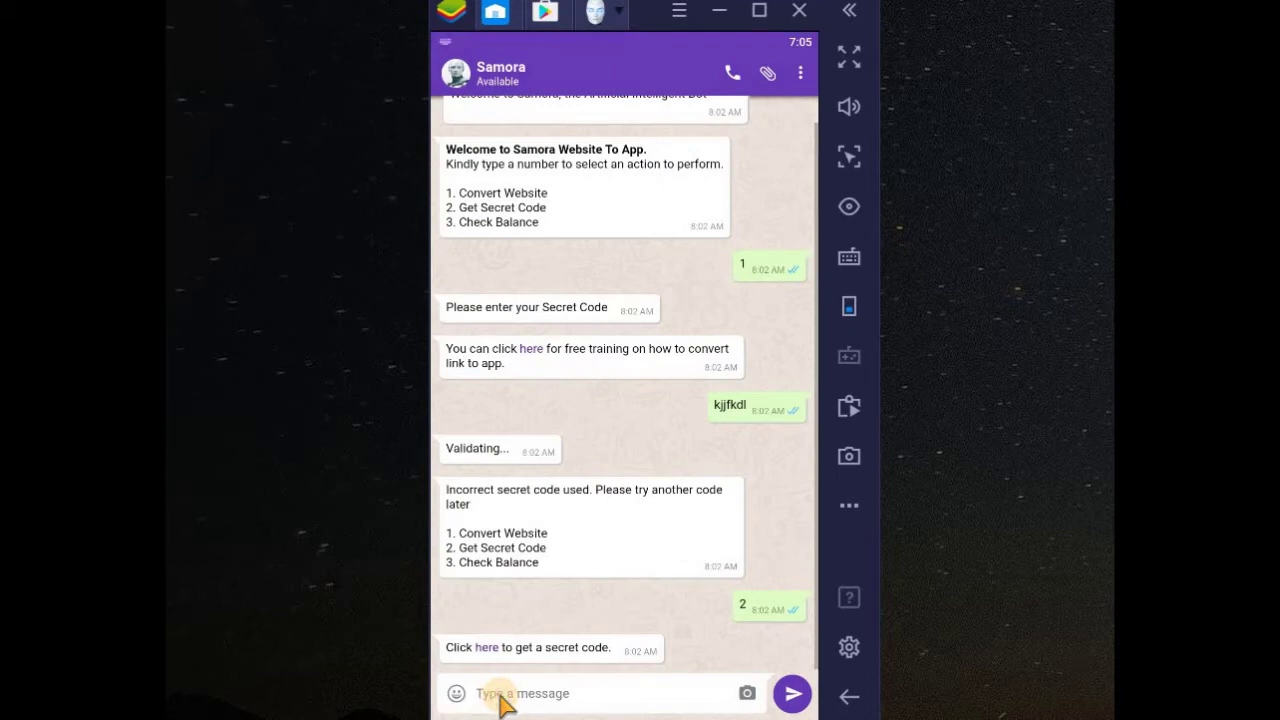
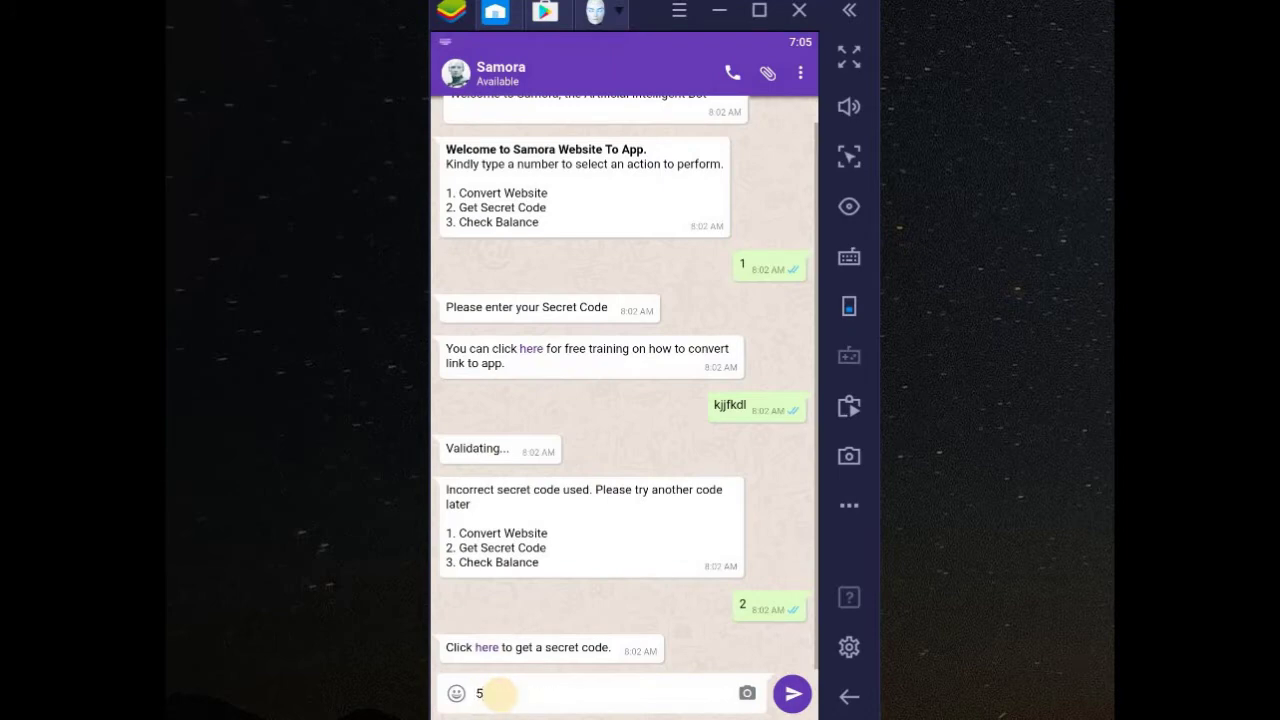
- Paste the secret code into the chat and send it to Samora
{"action": "key", "text": "Return"}
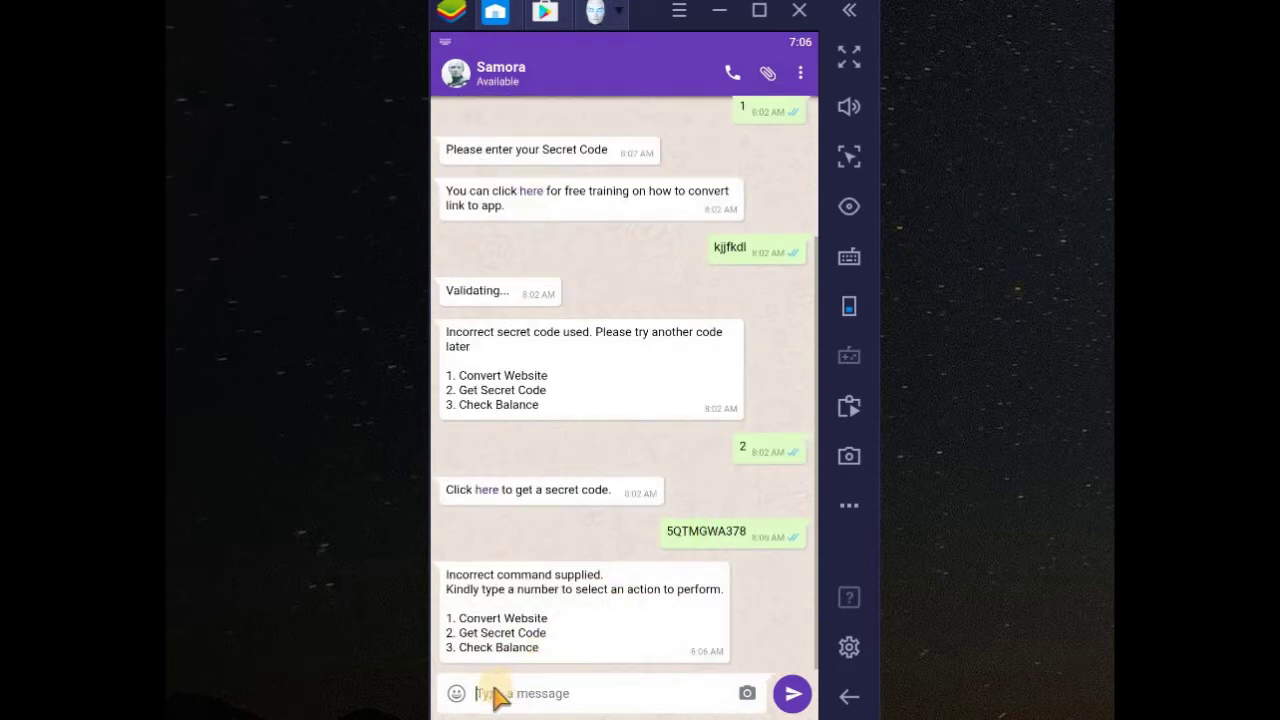
- Choose 1 for Convert Website, then paste and resend the secret code
{"action": "type", "text": "1"}
{"action": "key", "text": "Return"}
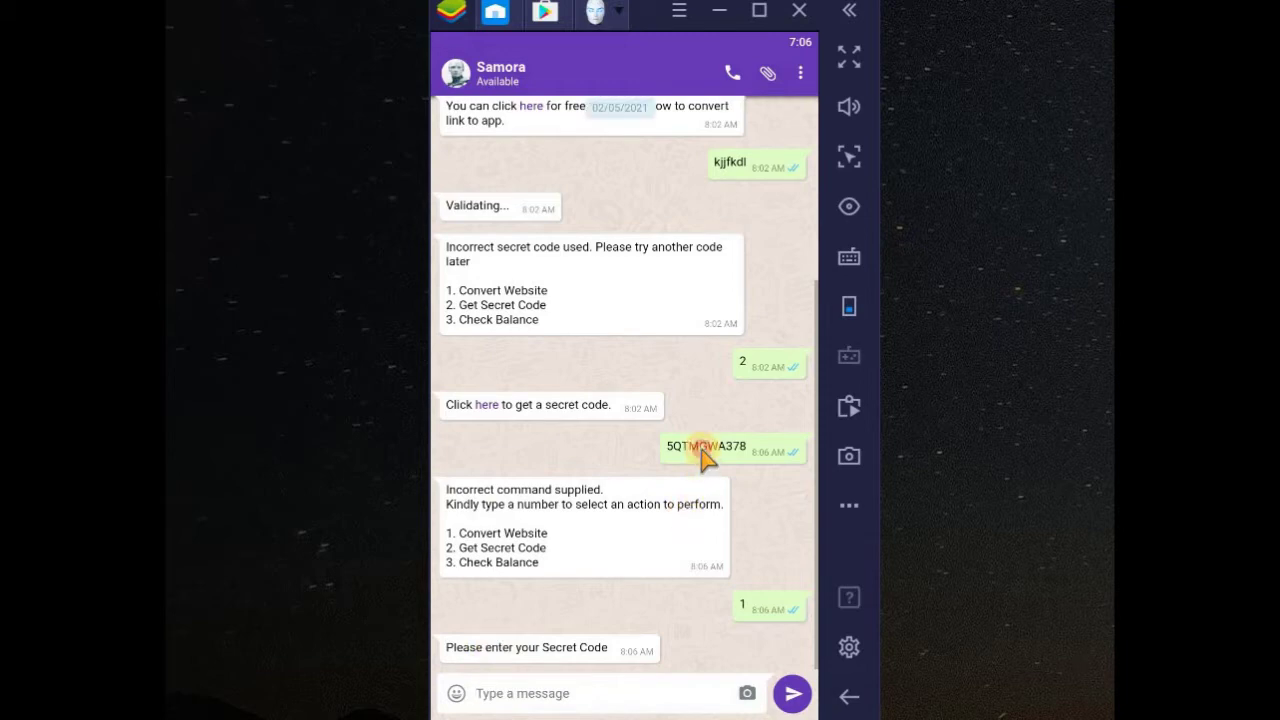
{"action": "left_click", "coordinate": [513, 693]}
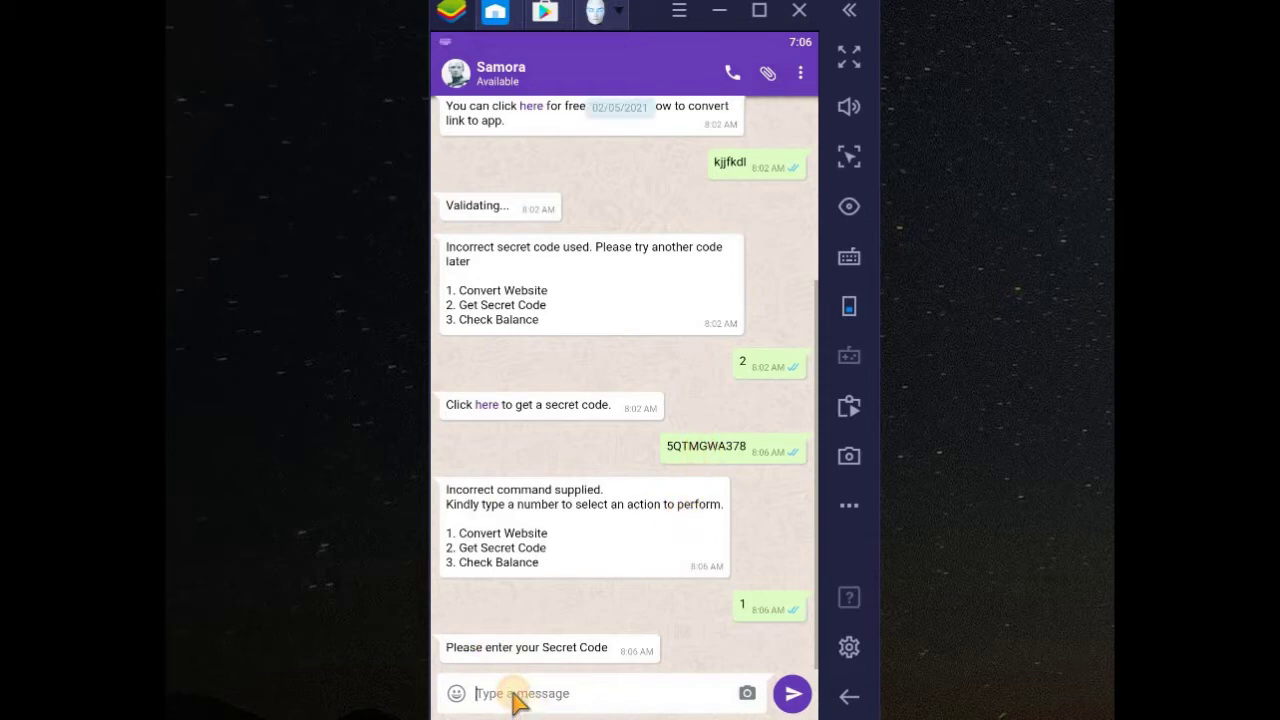
{"action": "key", "text": "Return"}
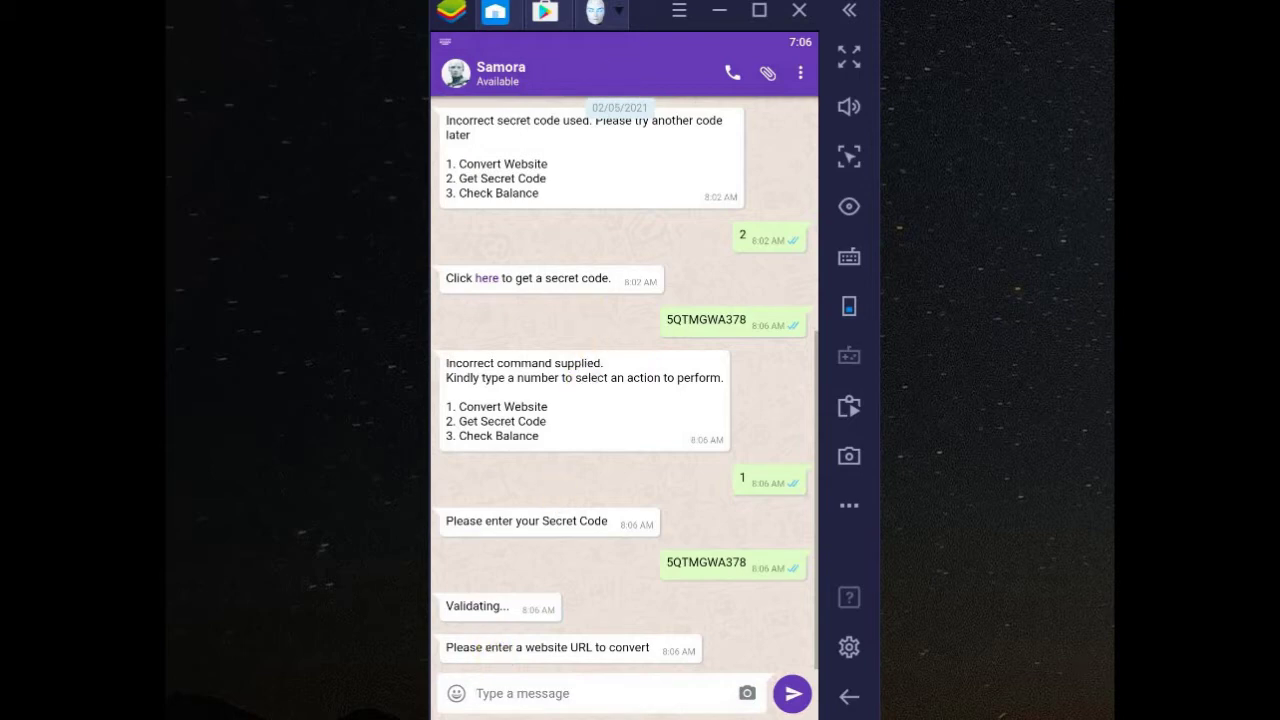
- Load sabuss.com/demo in the Browser
{"action": "left_click", "coordinate": [621, 17]}
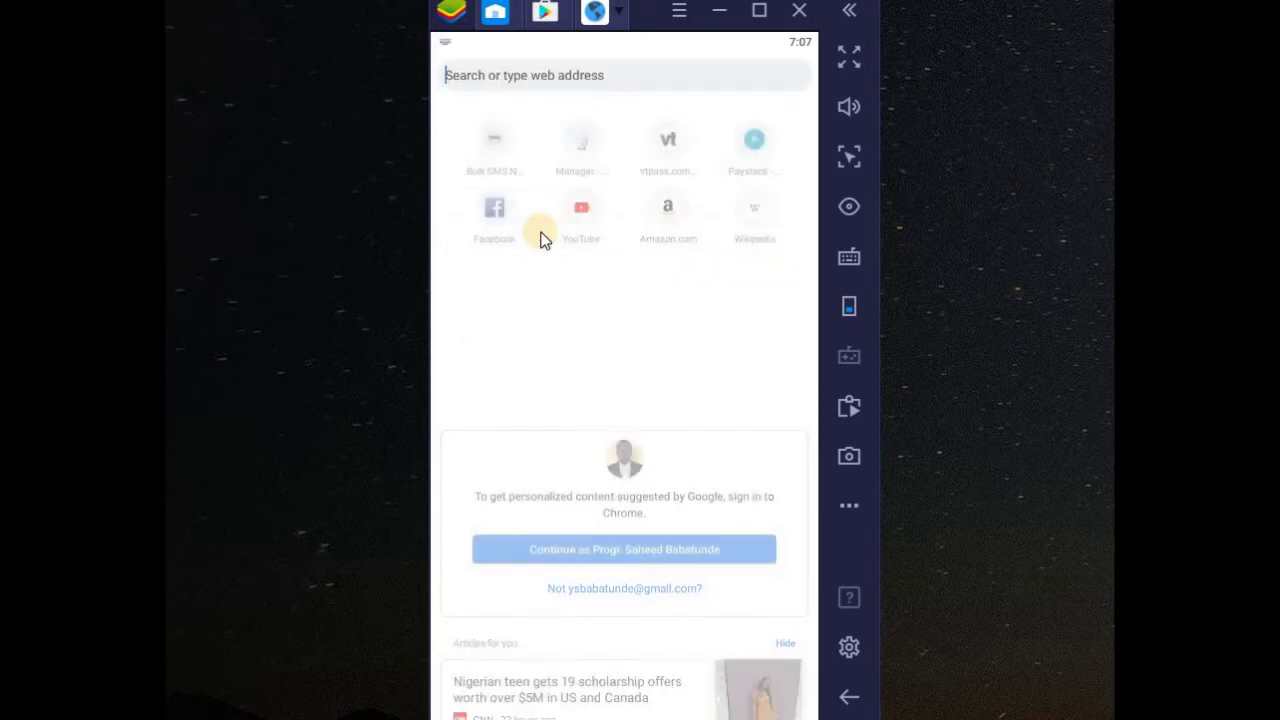
{"action": "type", "text": "sabuss"}
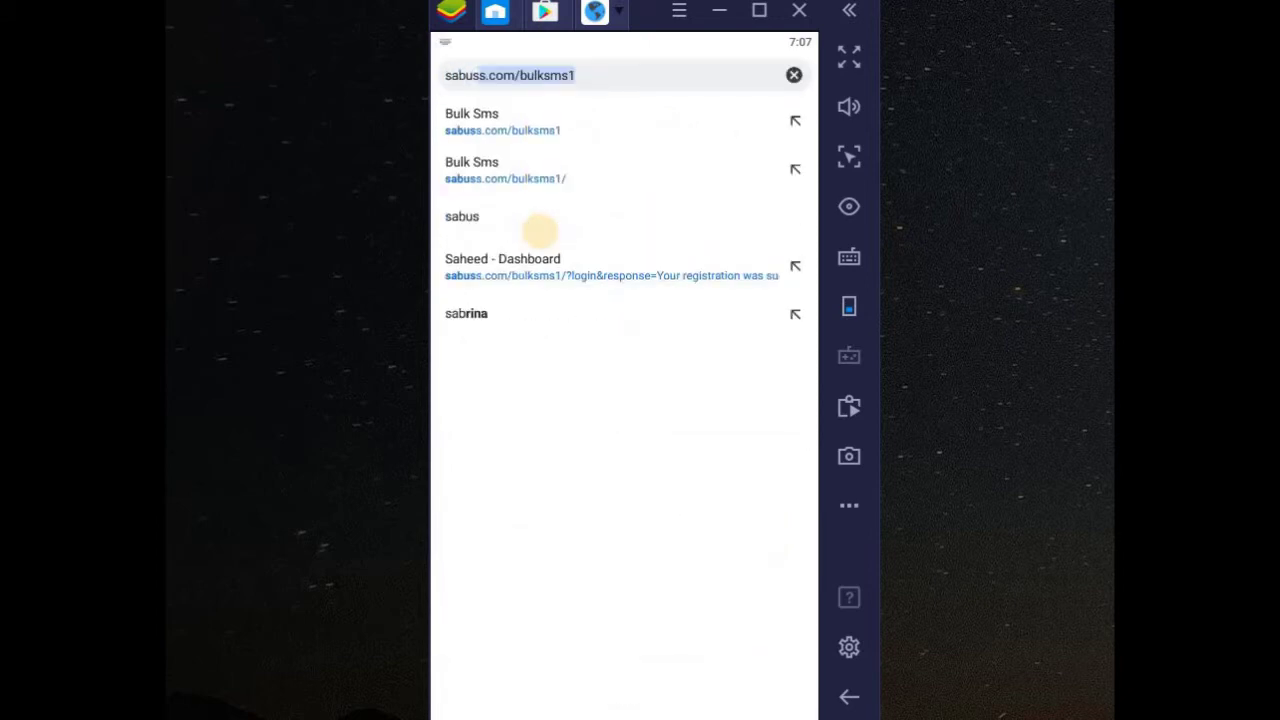
{"action": "type", "text": ".com"}
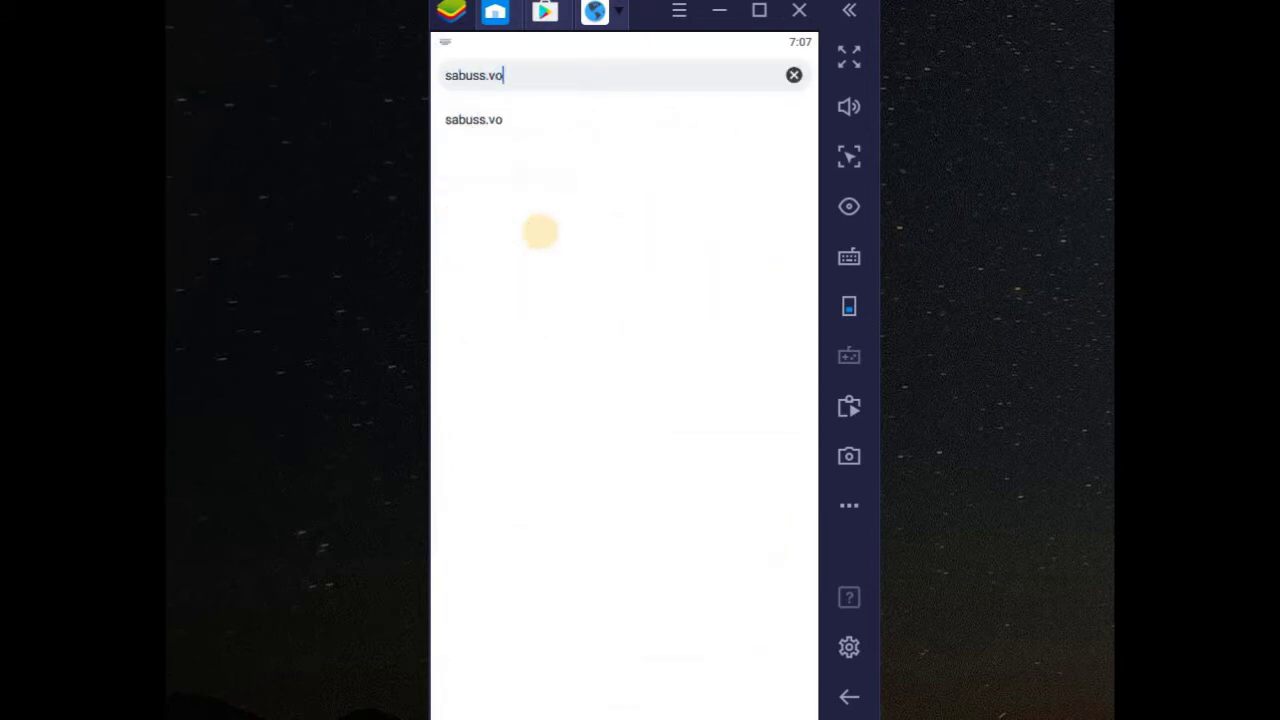
{"action": "type", "text": "/demo"}
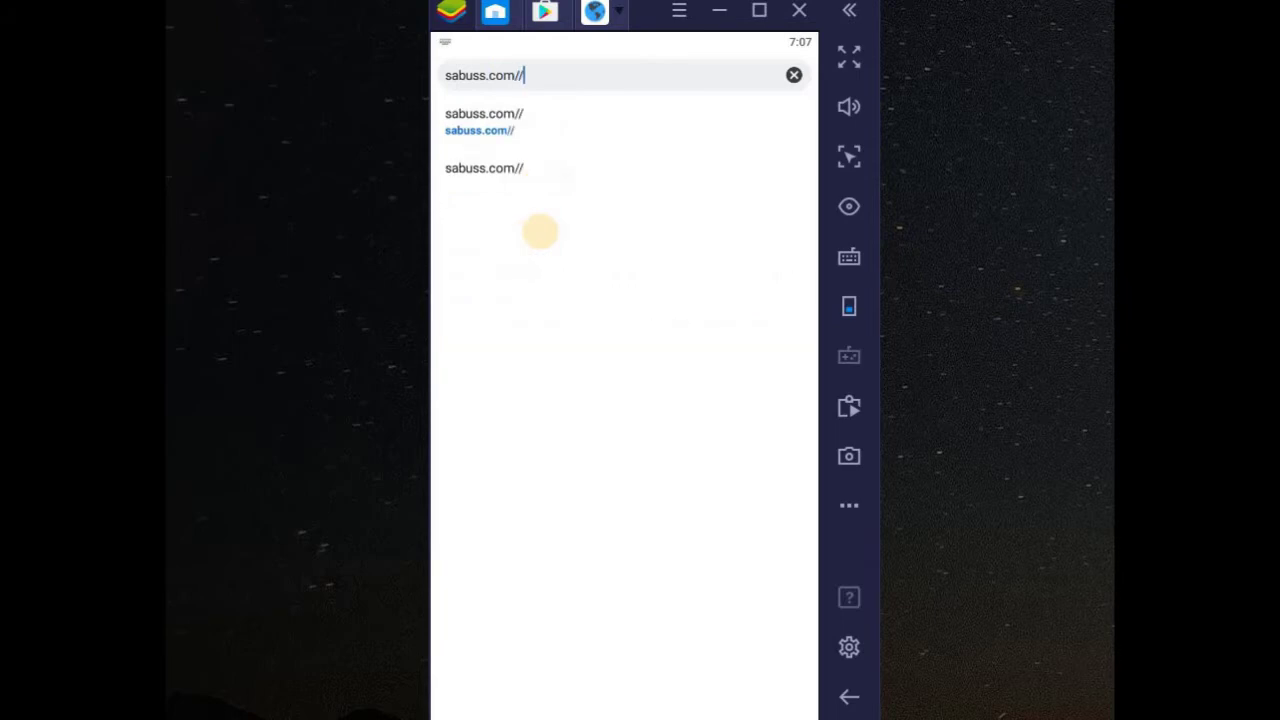
{"action": "key", "text": "Return"}
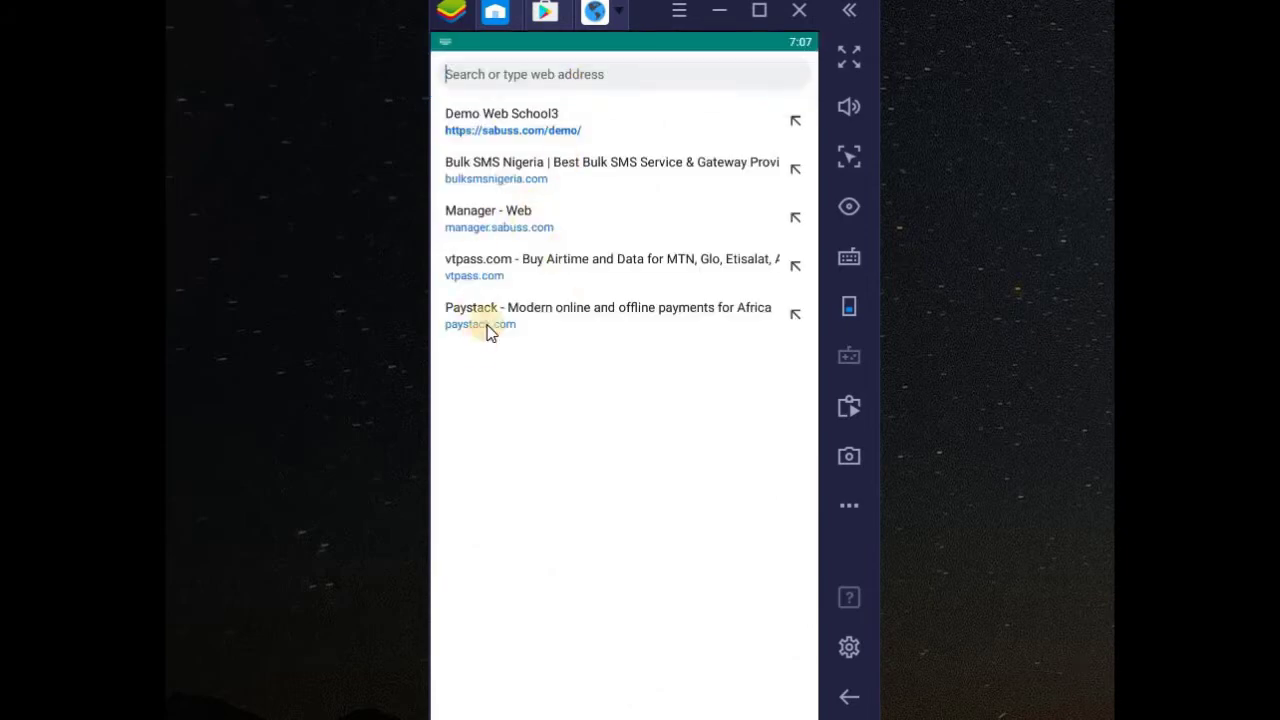
- Return to the Samora Bot chat and clear stray letters from the message box
{"action": "left_click", "coordinate": [620, 14]}
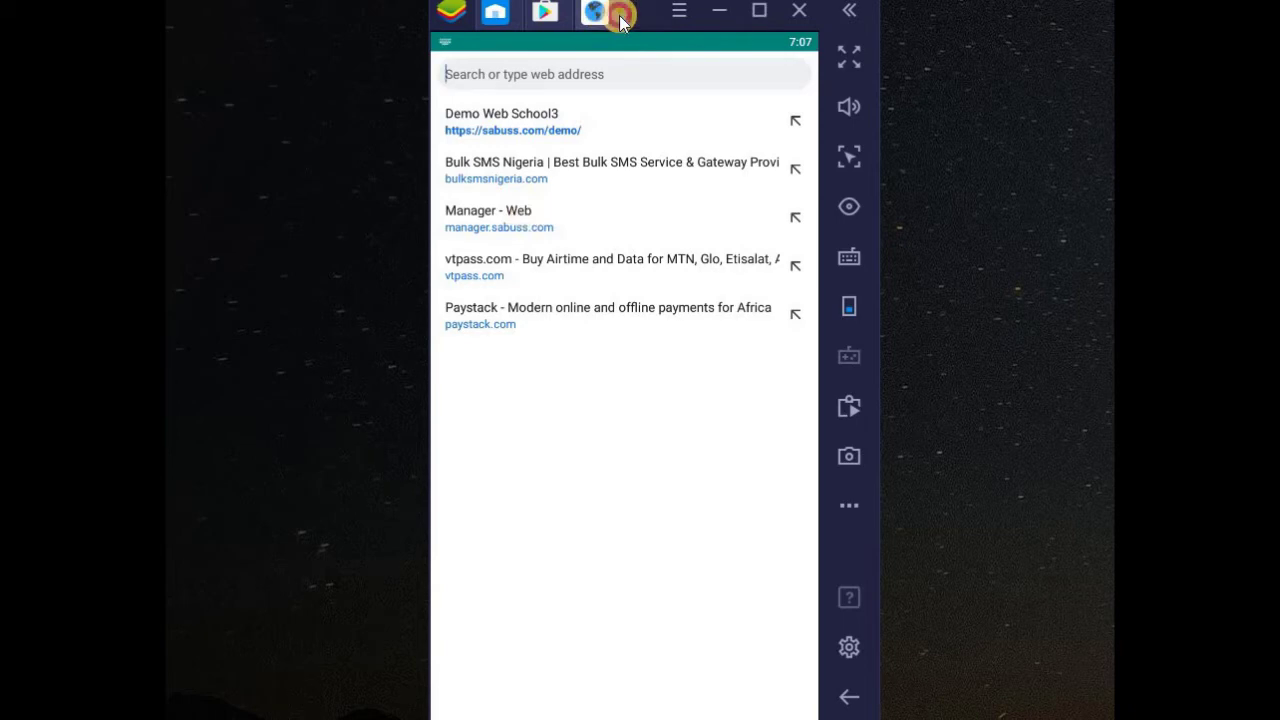
{"action": "left_click", "coordinate": [668, 83]}
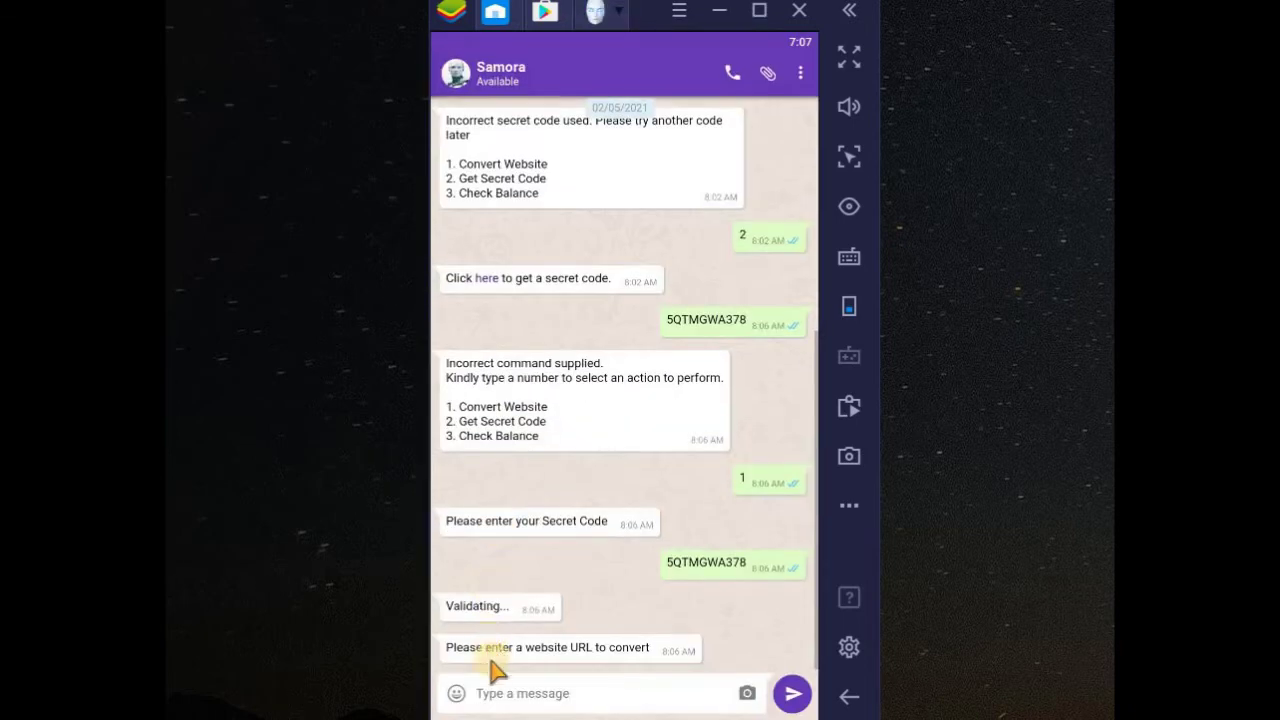
{"action": "type", "text": "v"}
{"action": "key", "text": "BackSpace"}
{"action": "type", "text": "v"}
{"action": "key", "text": "BackSpace"}
{"action": "type", "text": "v"}
{"action": "key", "text": "BackSpace"}
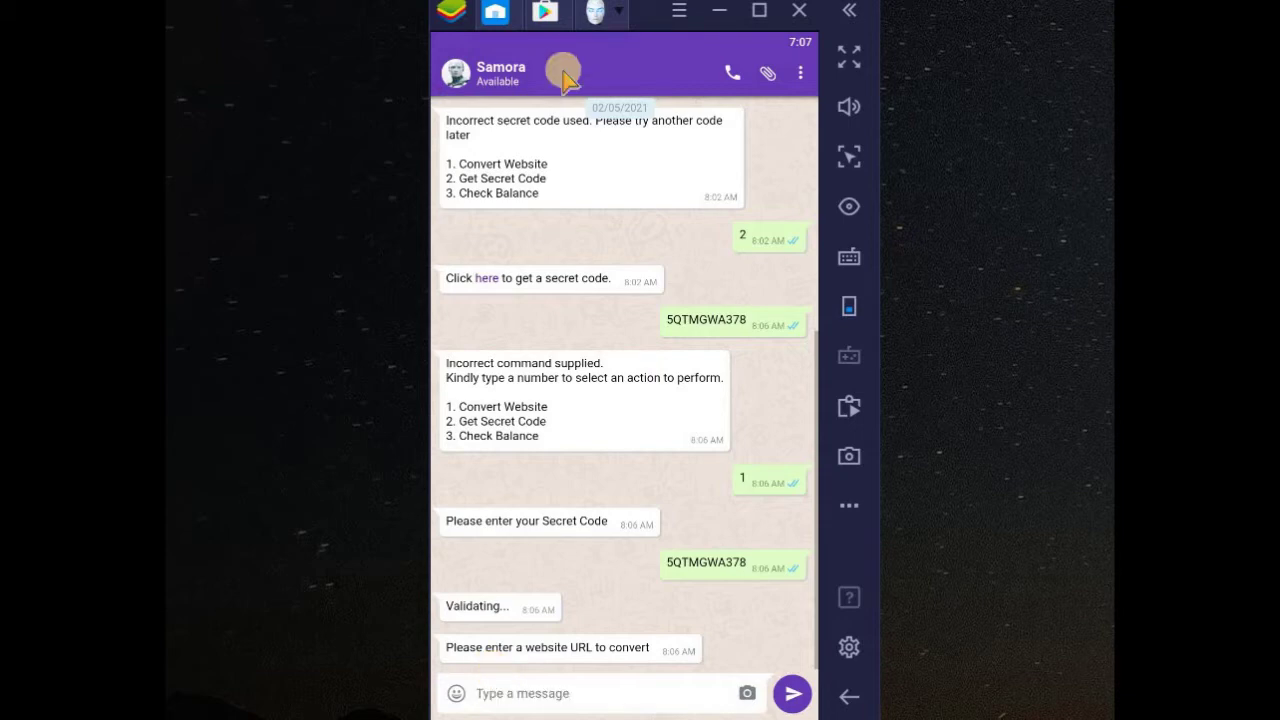
{"action": "left_click", "coordinate": [615, 22]}
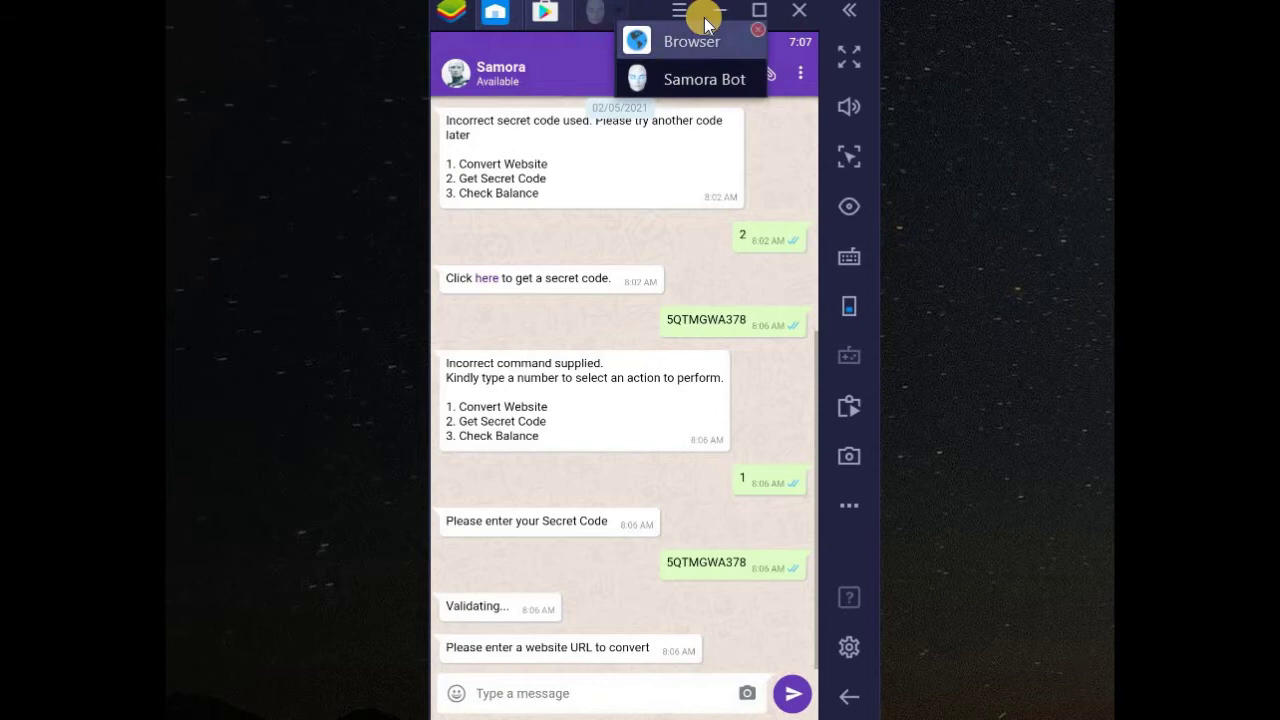
{"action": "left_click", "coordinate": [692, 45]}
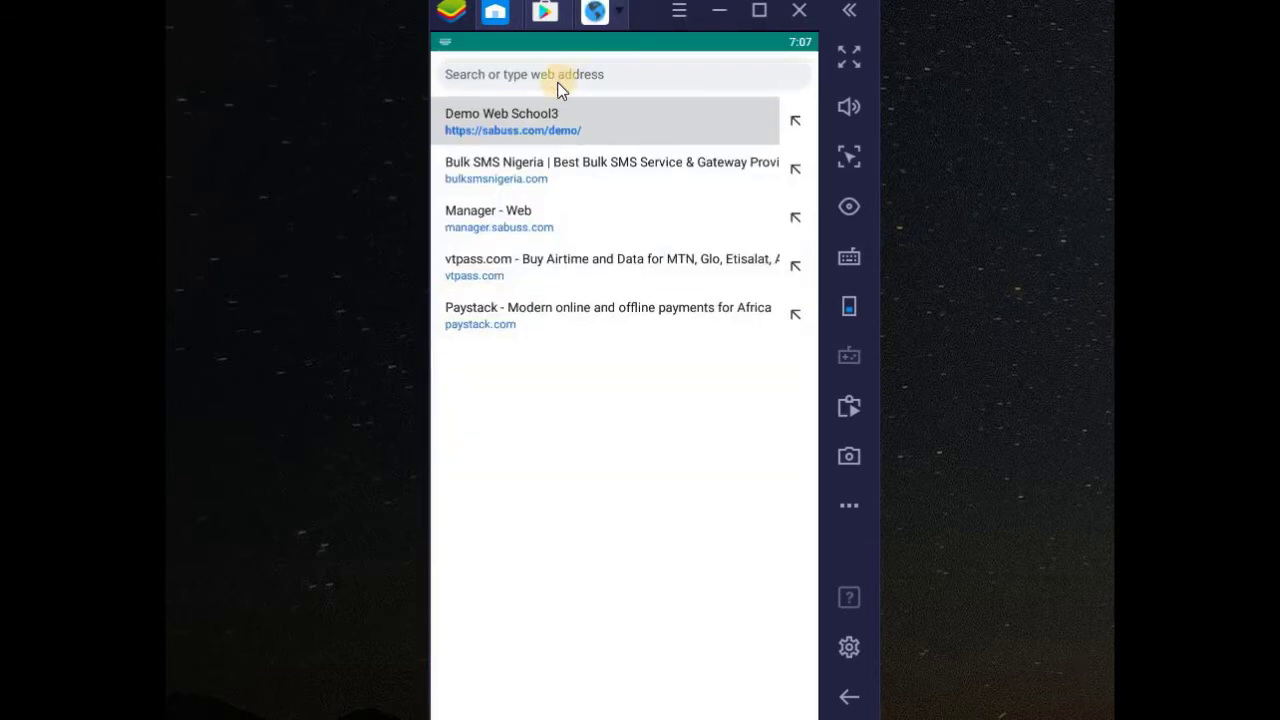
{"action": "type", "text": "https://sabuss.com/demo/"}
{"action": "key", "text": "ctrl+a"}
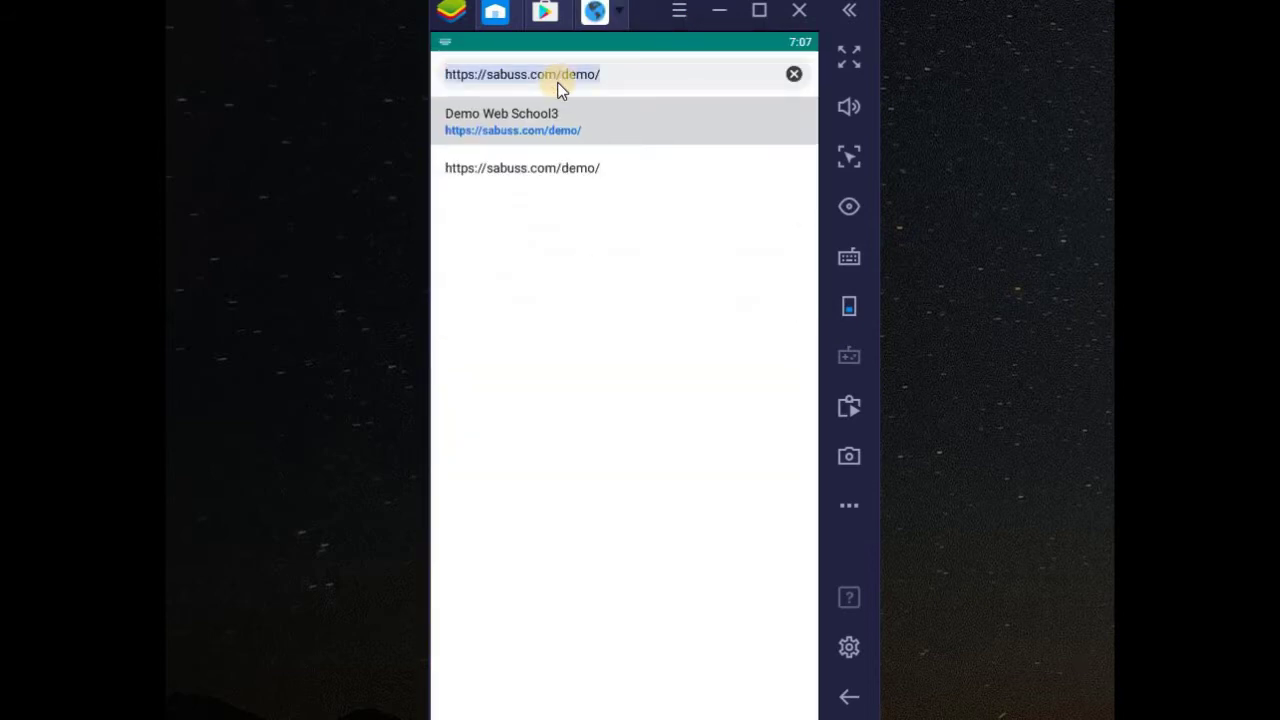
{"action": "key", "text": "ctrl+c"}
{"action": "left_click", "coordinate": [626, 22]}
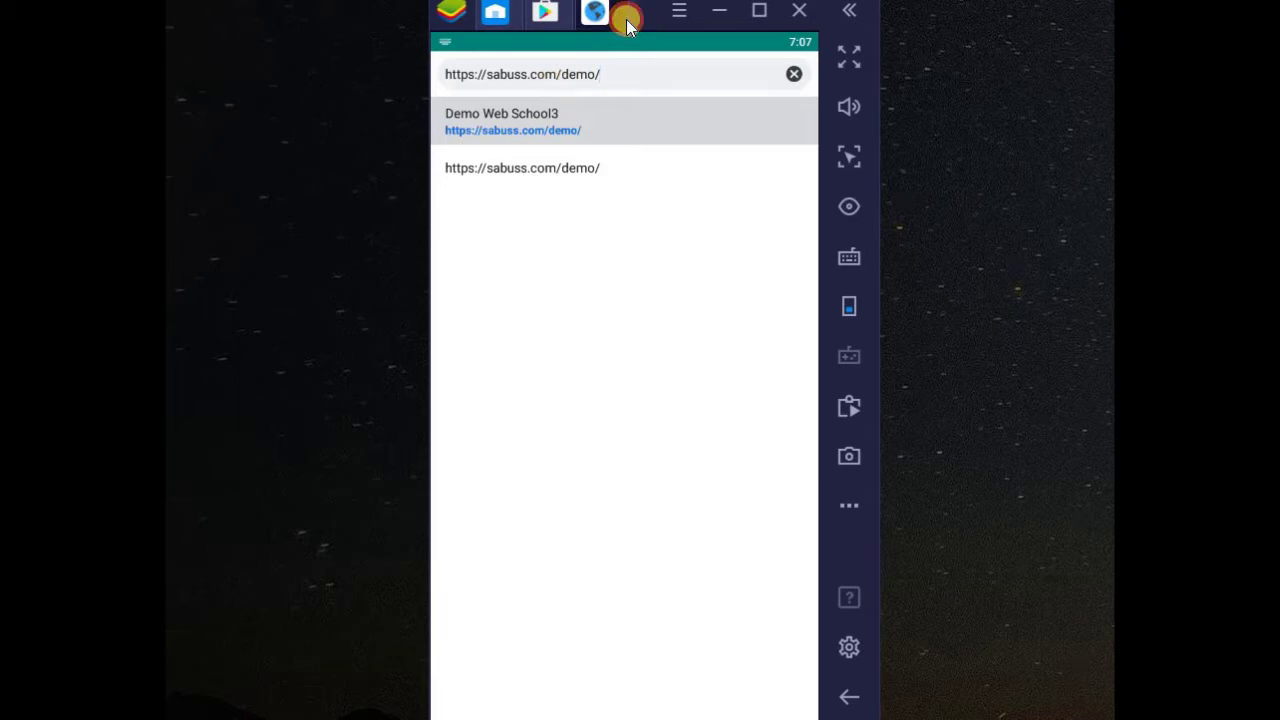
{"action": "left_click", "coordinate": [660, 77]}
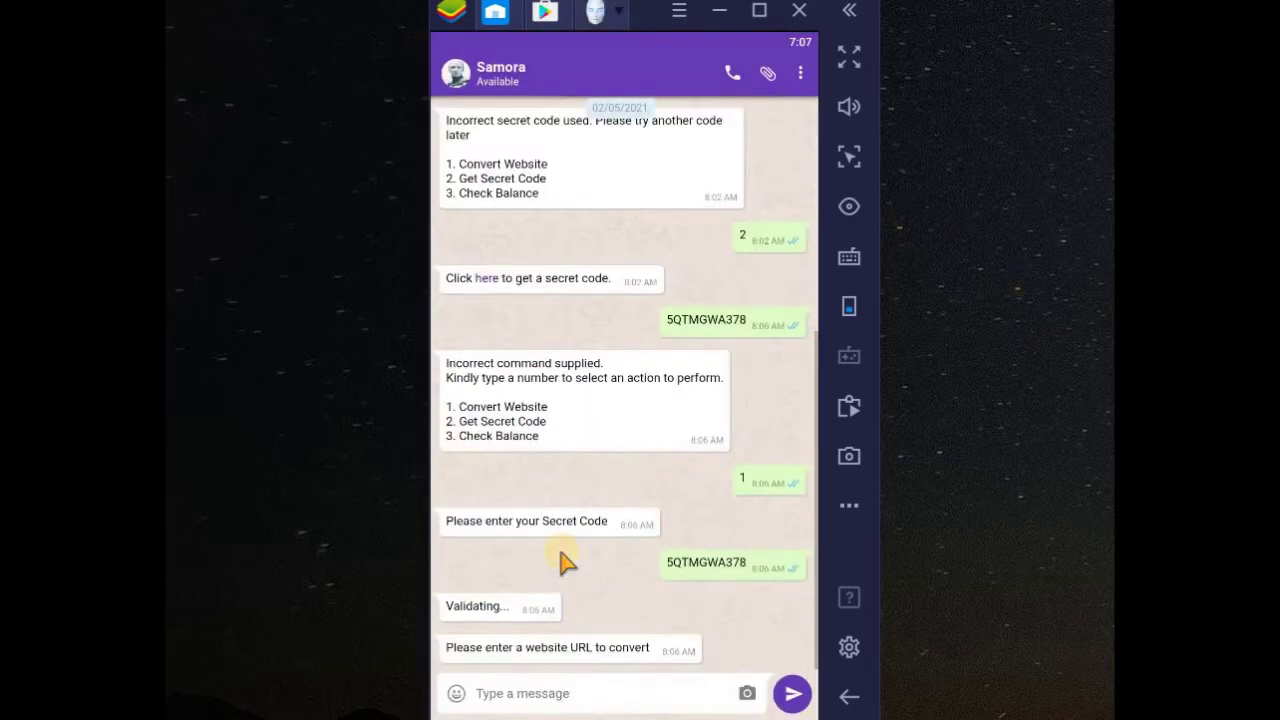
{"action": "left_click", "coordinate": [505, 695]}
{"action": "key", "text": "ctrl+v"}
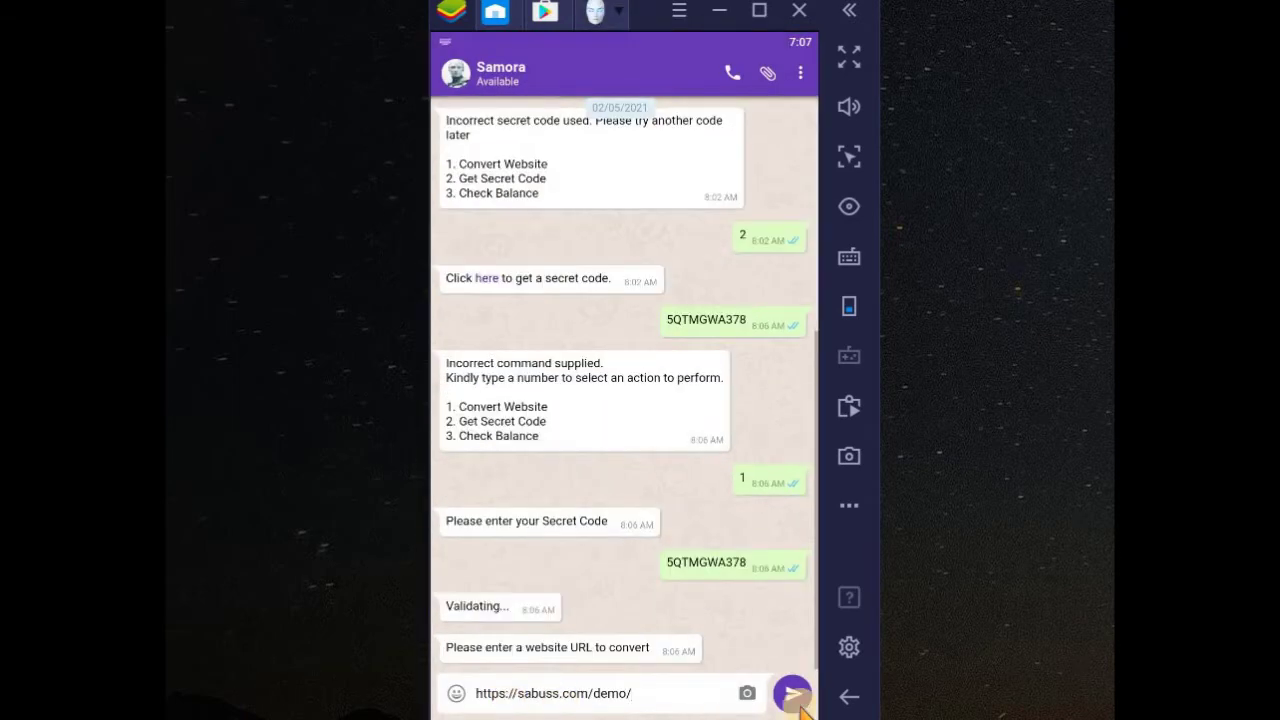
{"action": "left_click", "coordinate": [792, 693]}
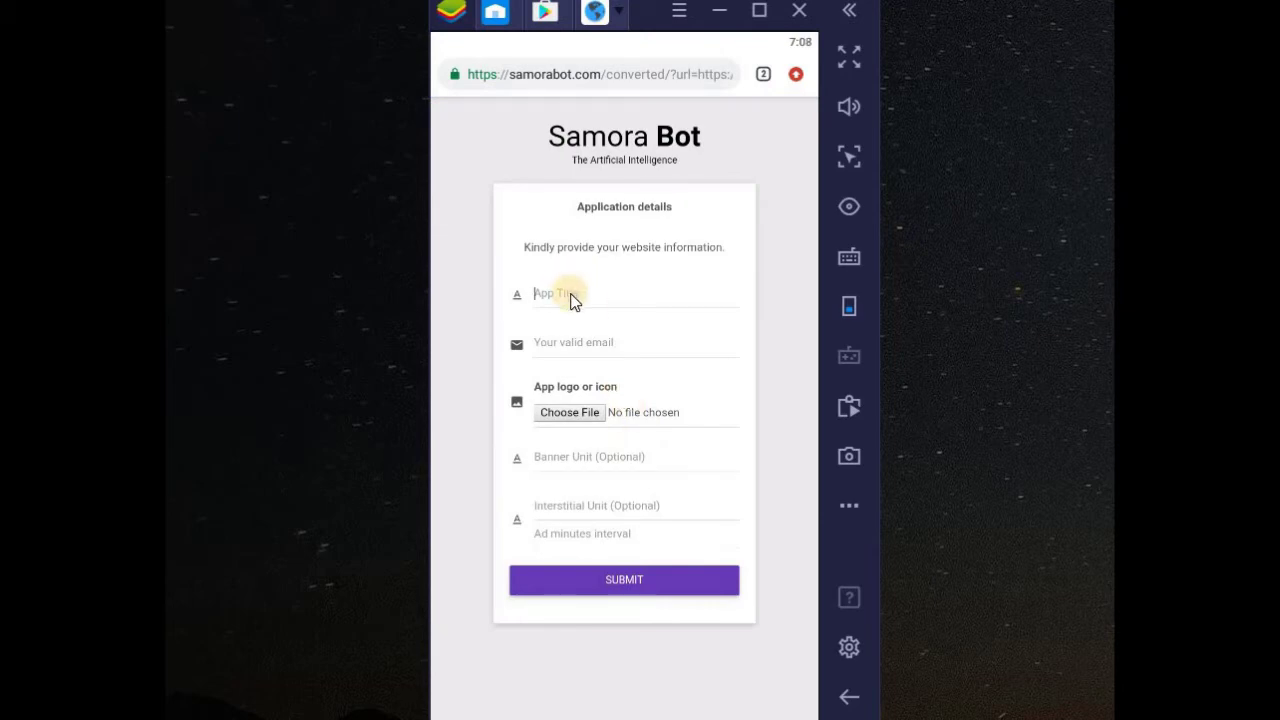
- Enter app title DEMO WEBSITE, autofill the contact e-mail, and pick favicon (10).png as logo
{"action": "type", "text": "DEMO WEBSITE"}
{"action": "key", "text": "Tab"}
{"action": "type", "text": "worl"}
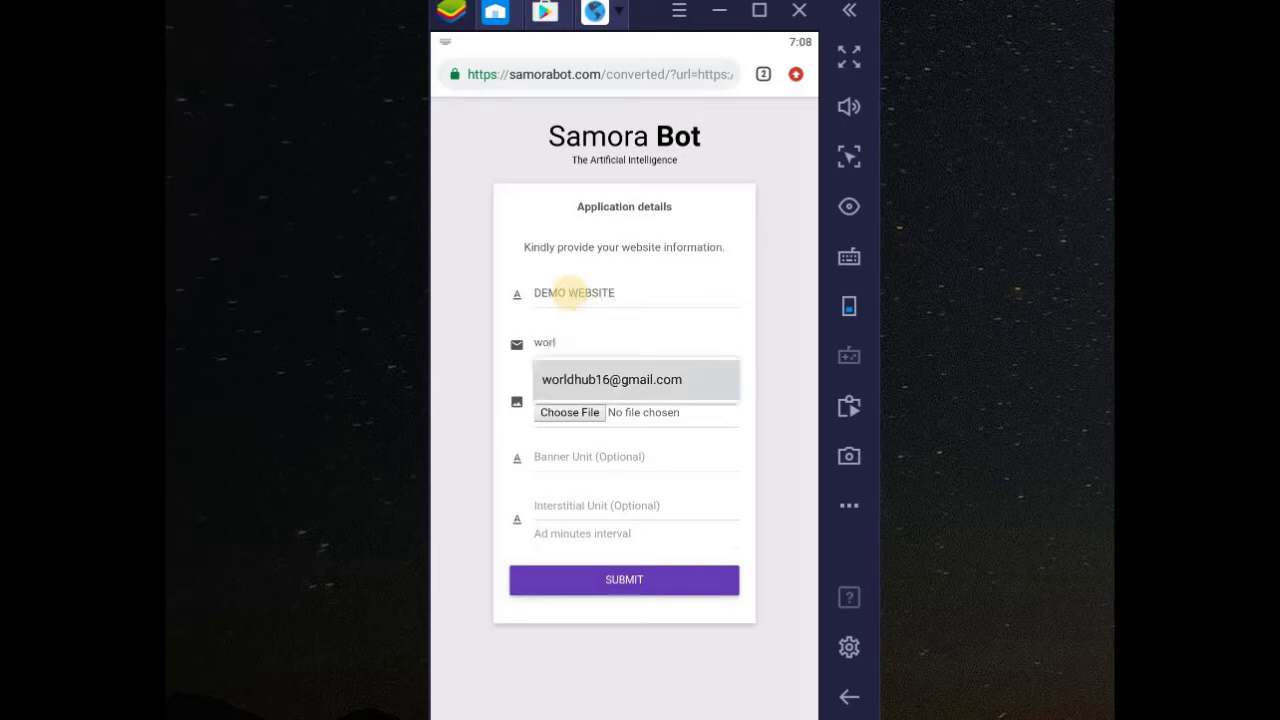
{"action": "left_click", "coordinate": [600, 380]}
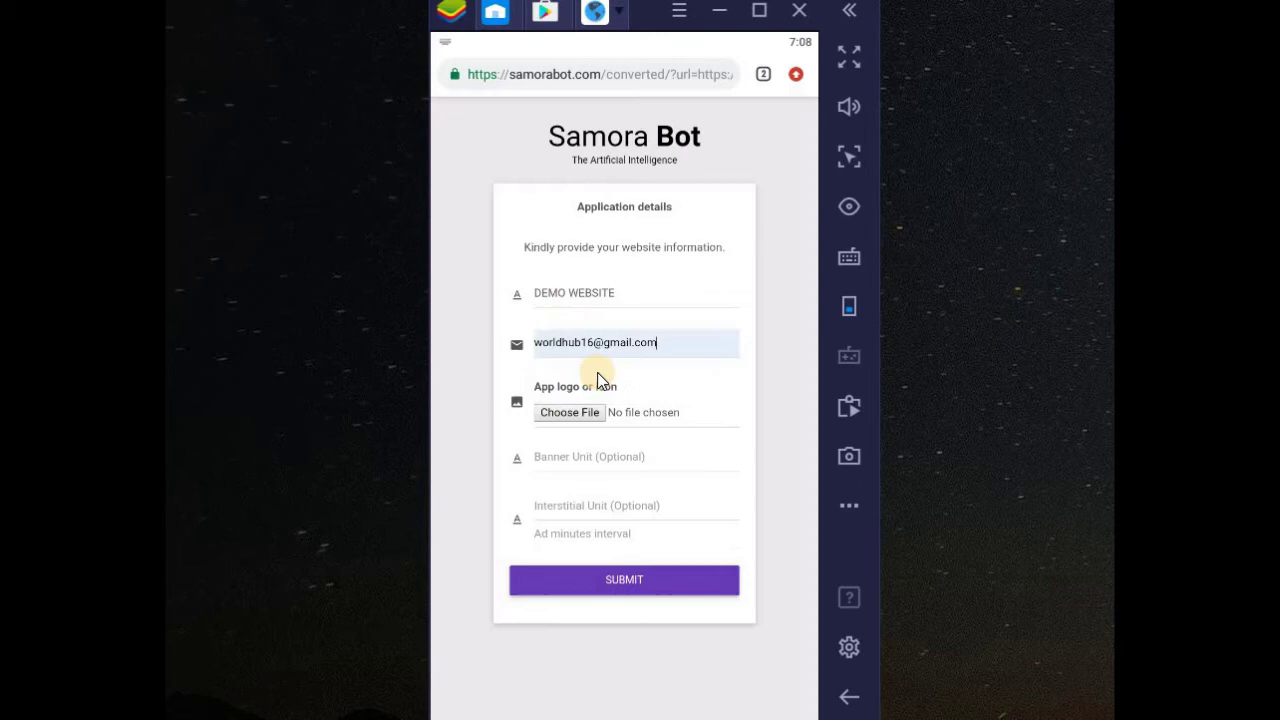
{"action": "left_click", "coordinate": [578, 416]}
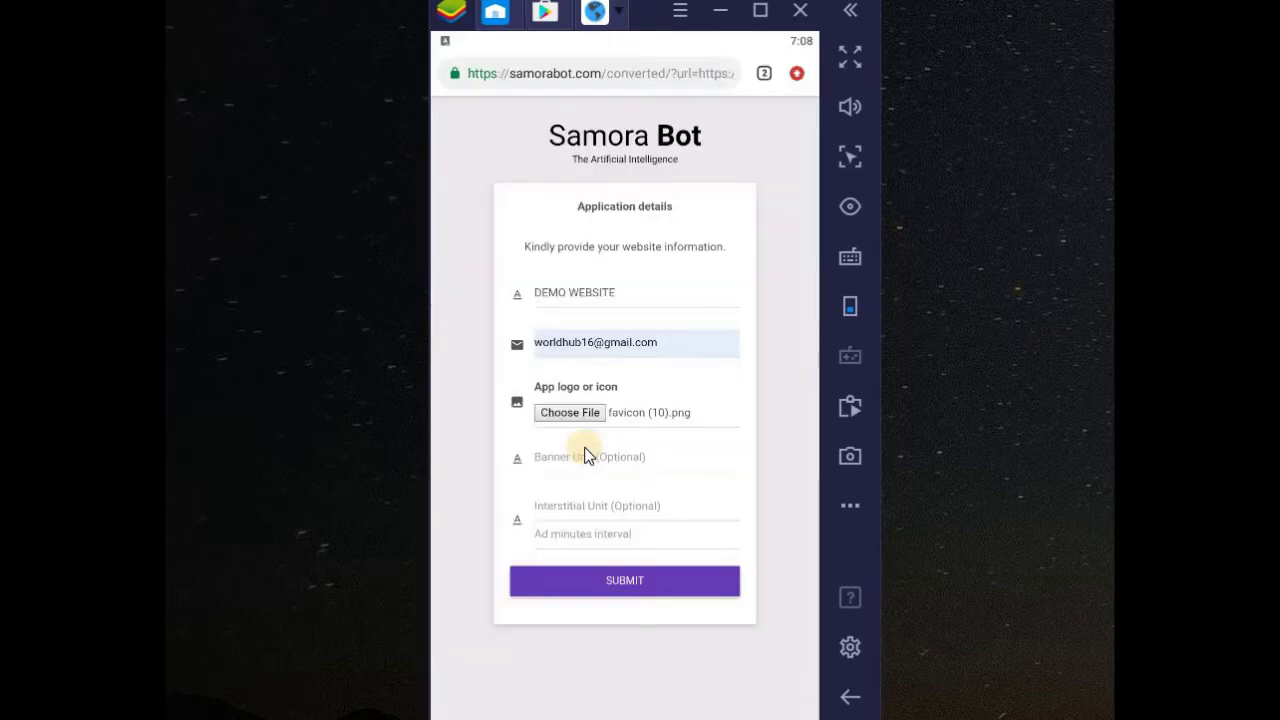
{"action": "left_click", "coordinate": [587, 470]}
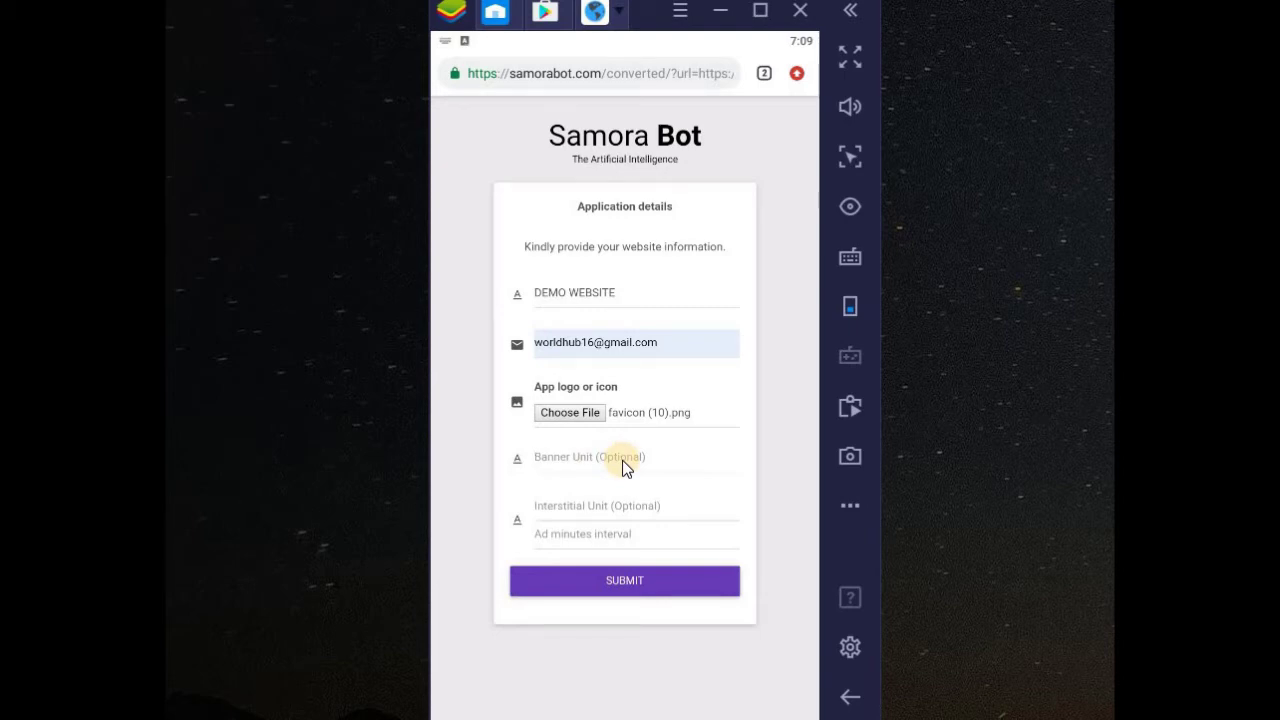
{"action": "left_click", "coordinate": [572, 534]}
{"action": "left_click", "coordinate": [604, 520]}
{"action": "type", "text": "5"}
{"action": "key", "text": "BackSpace"}
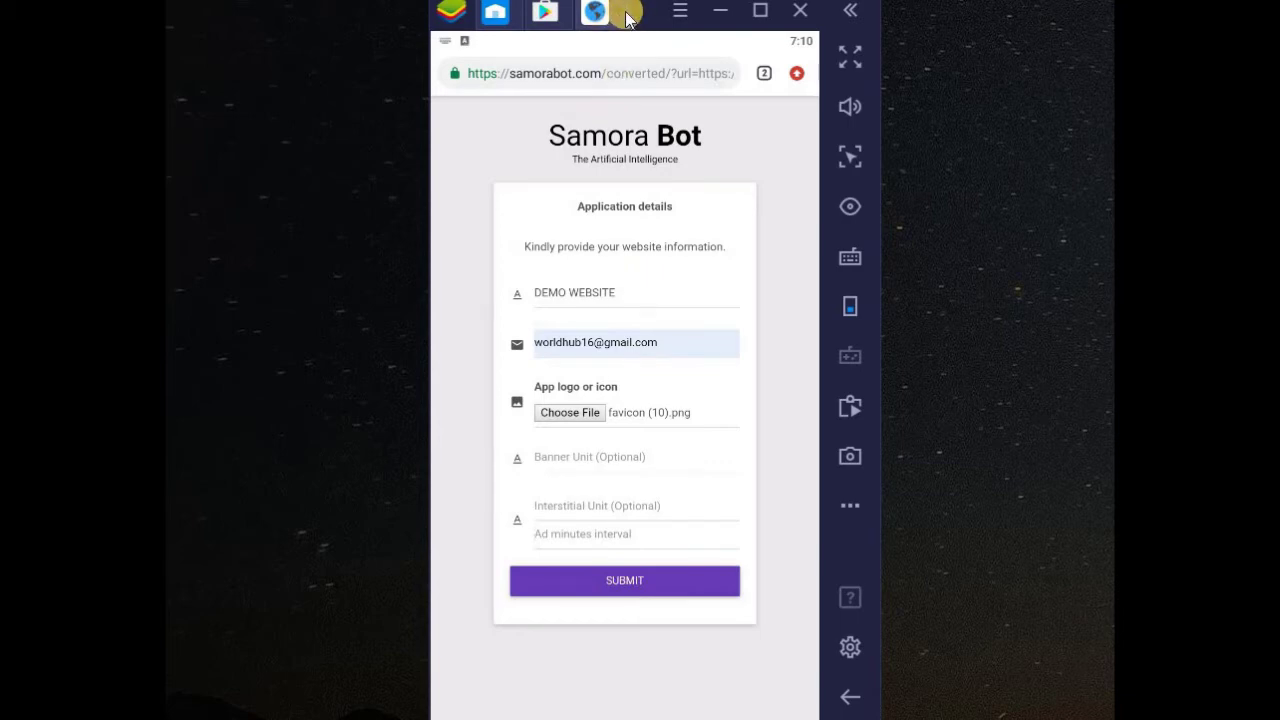
{"action": "mouse_move", "coordinate": [612, 14]}
{"action": "left_click", "coordinate": [681, 42]}
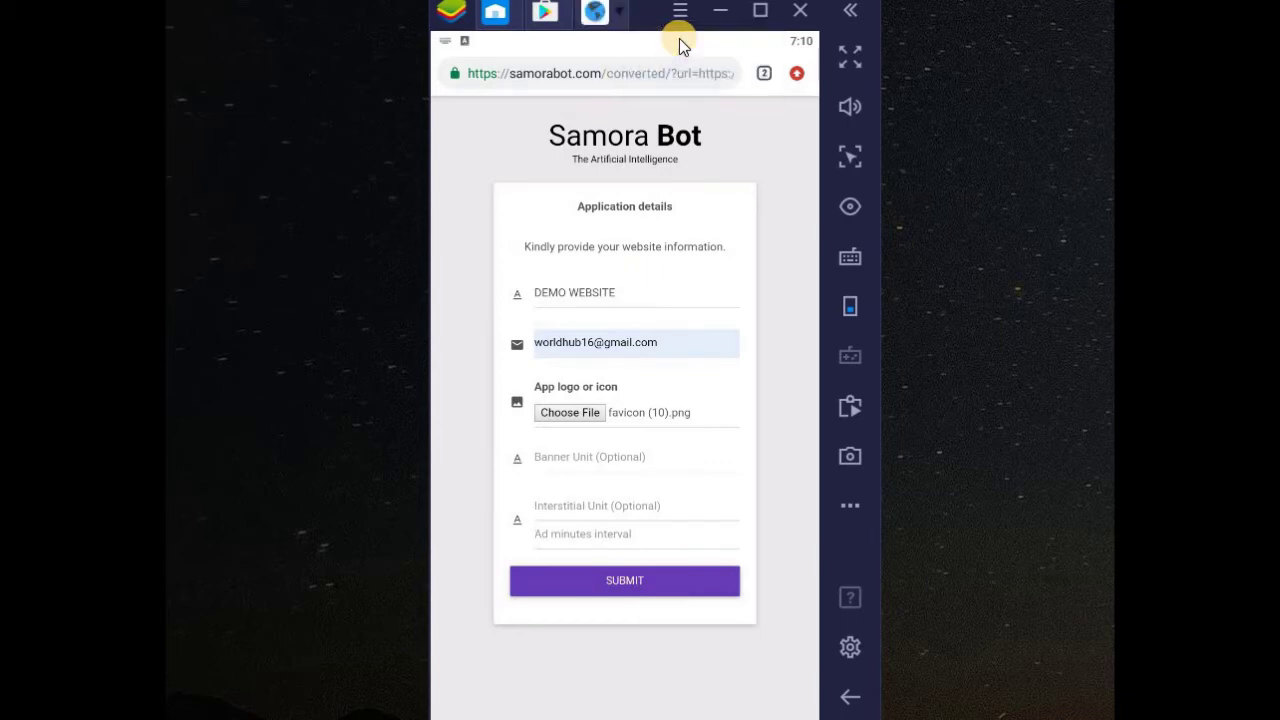
- Open admob.google.com in a new browser tab and reach the signup form
{"action": "left_click", "coordinate": [764, 76]}
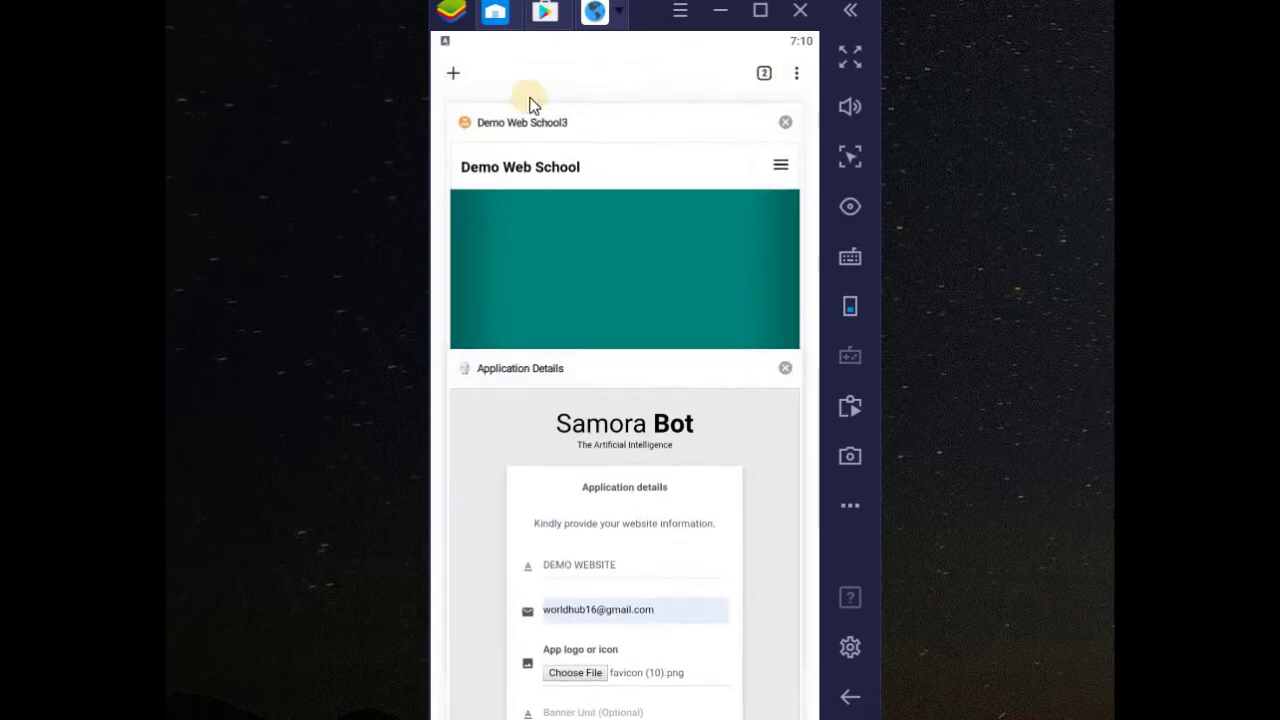
{"action": "left_click", "coordinate": [455, 76]}
{"action": "left_click", "coordinate": [548, 246]}
{"action": "type", "text": "a"}
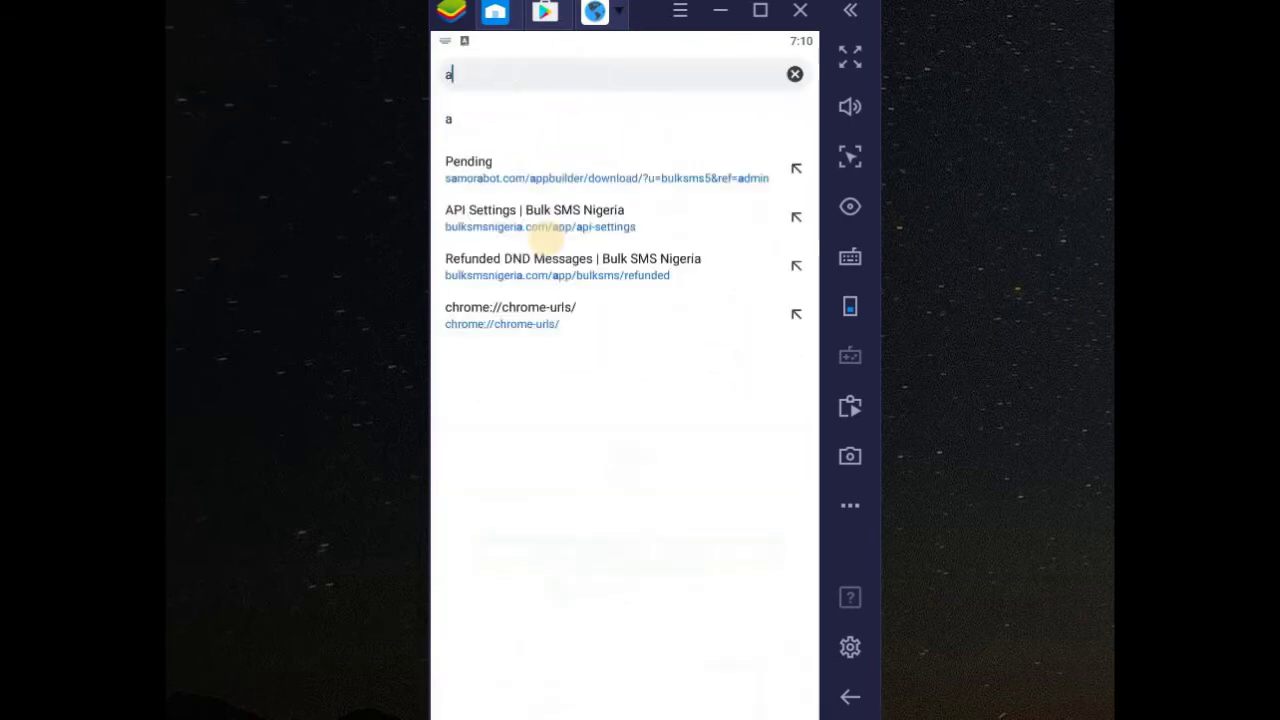
{"action": "type", "text": "dmob.go"}
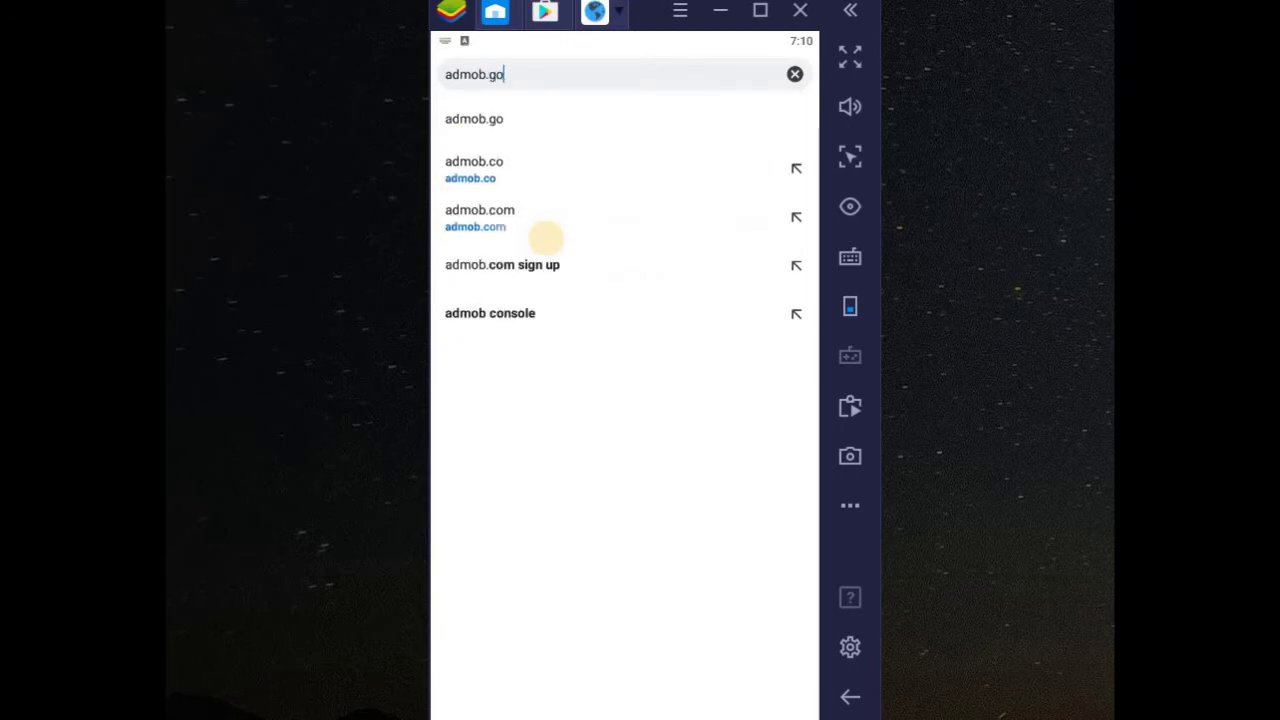
{"action": "type", "text": "ogle.com"}
{"action": "key", "text": "Return"}
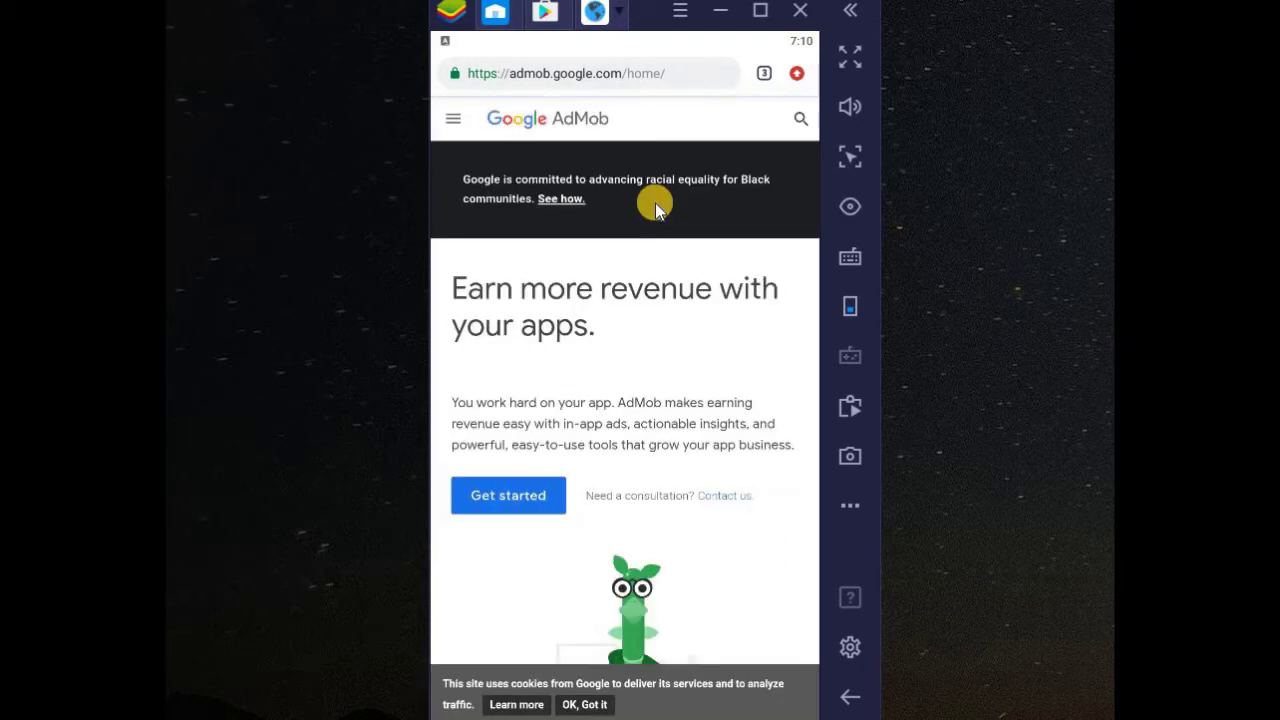
{"action": "scroll", "coordinate": [655, 203], "scroll_direction": "down", "scroll_amount": 10}
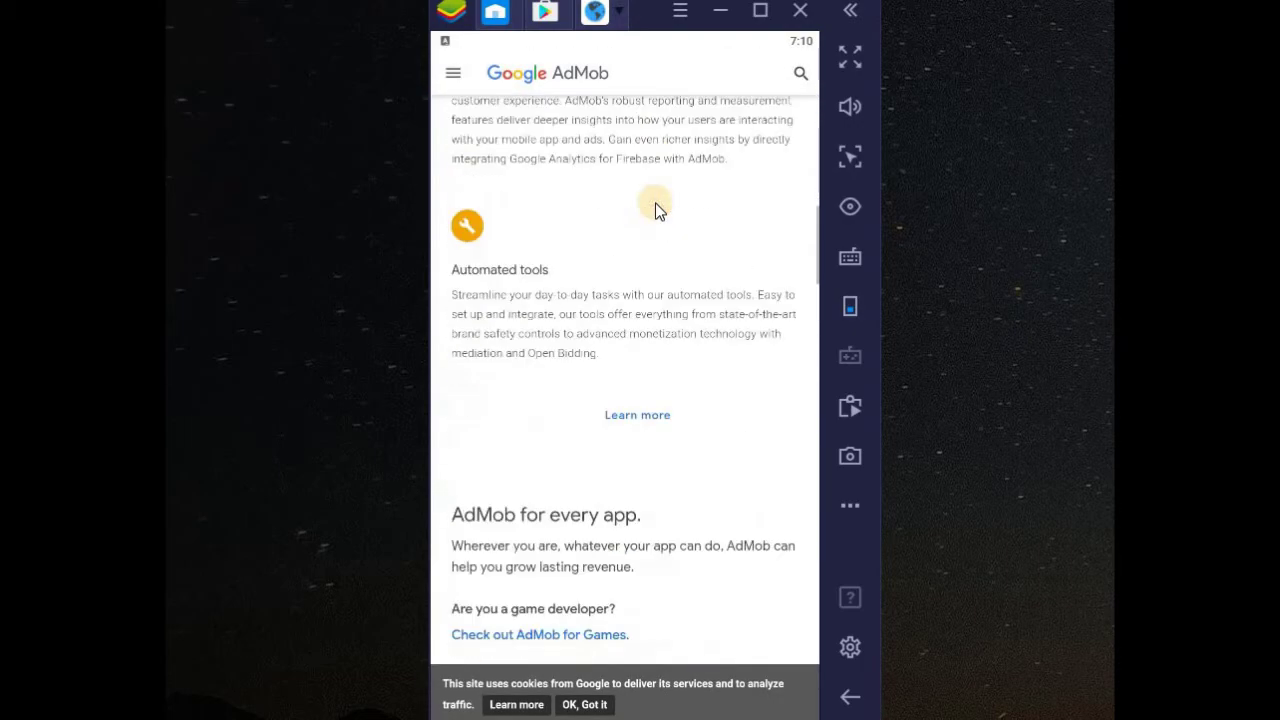
{"action": "scroll", "coordinate": [655, 203], "scroll_direction": "up", "scroll_amount": 8}
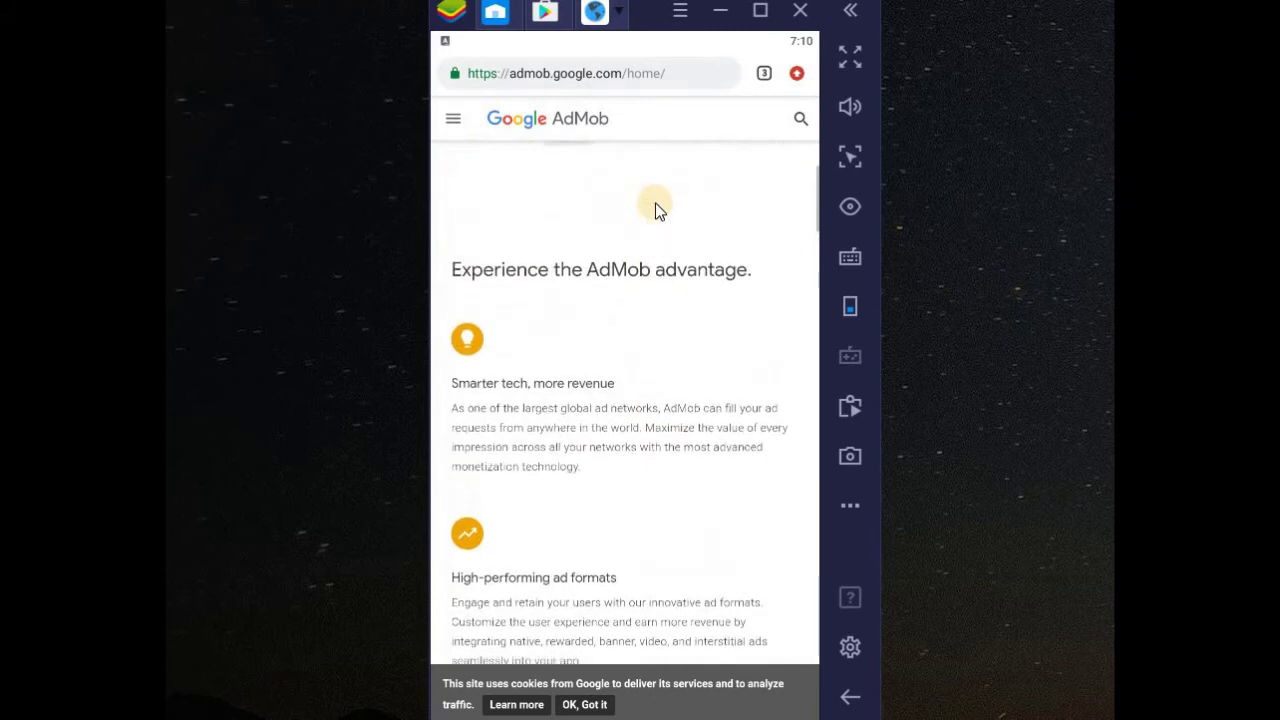
{"action": "scroll", "coordinate": [655, 203], "scroll_direction": "up", "scroll_amount": 5}
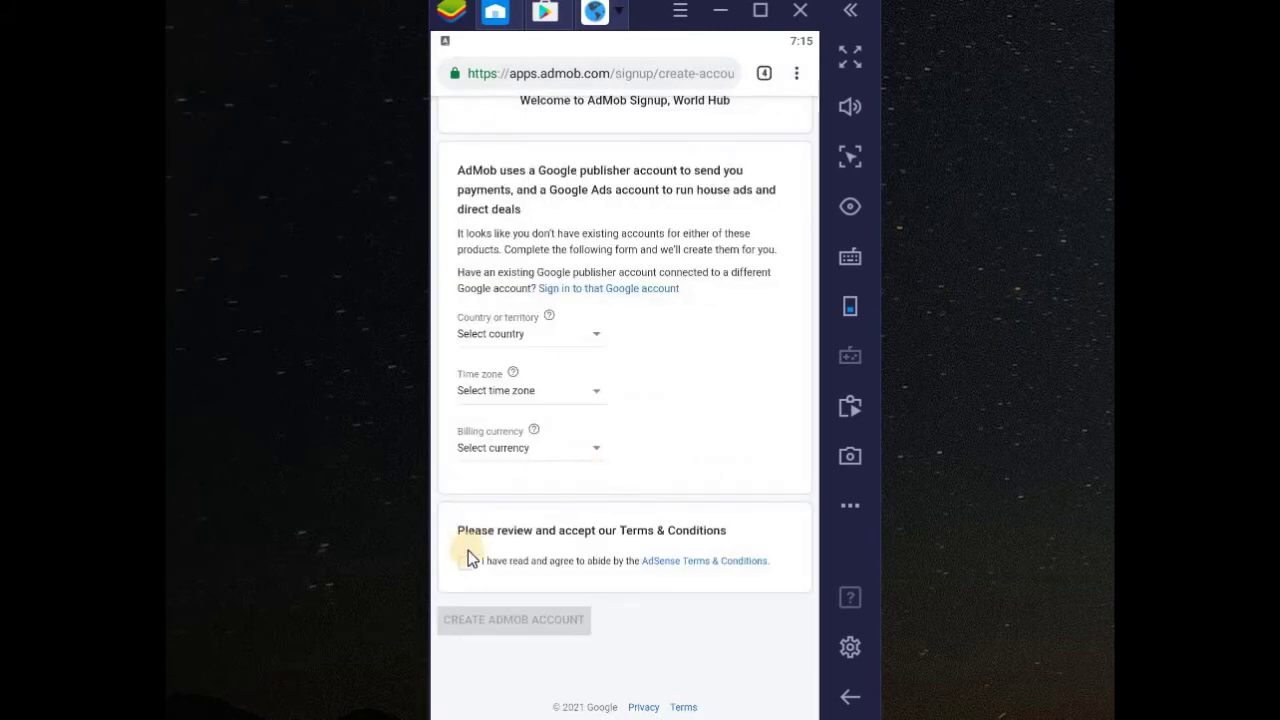
- Set the billing currency to US Dollar and the country to Angola
{"action": "left_click", "coordinate": [518, 450]}
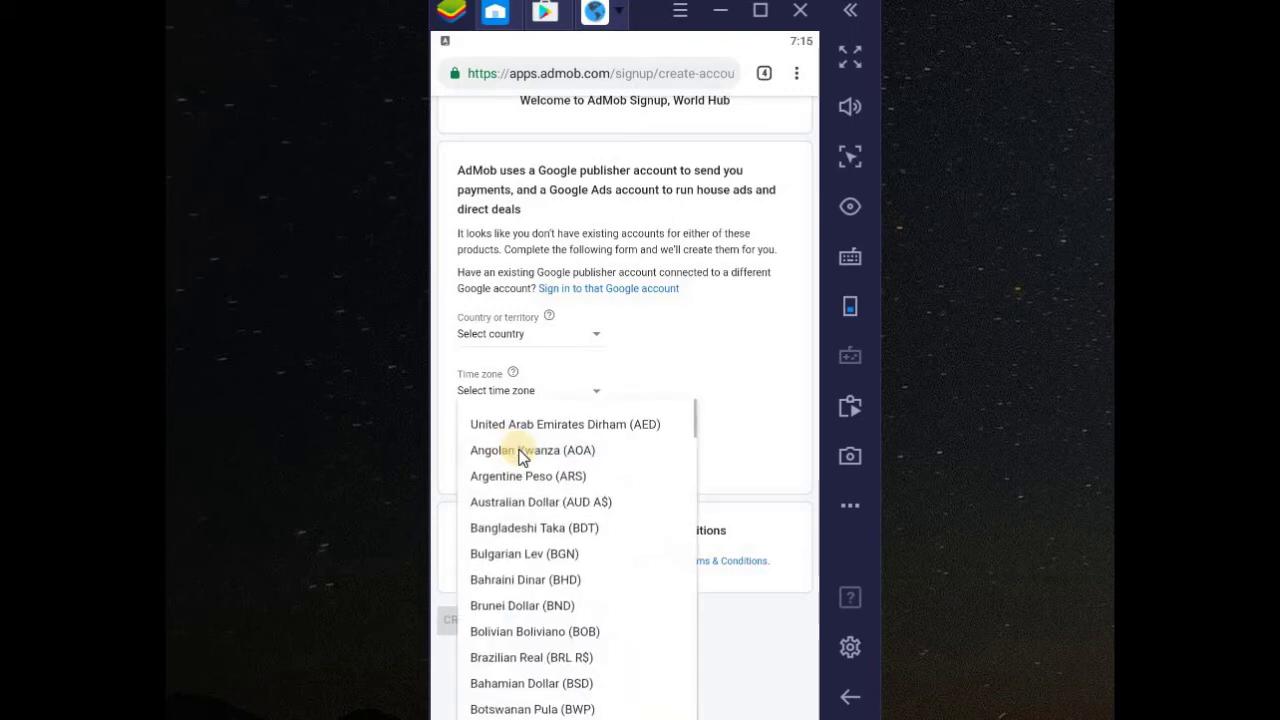
{"action": "scroll", "coordinate": [566, 484], "scroll_direction": "down", "scroll_amount": 20}
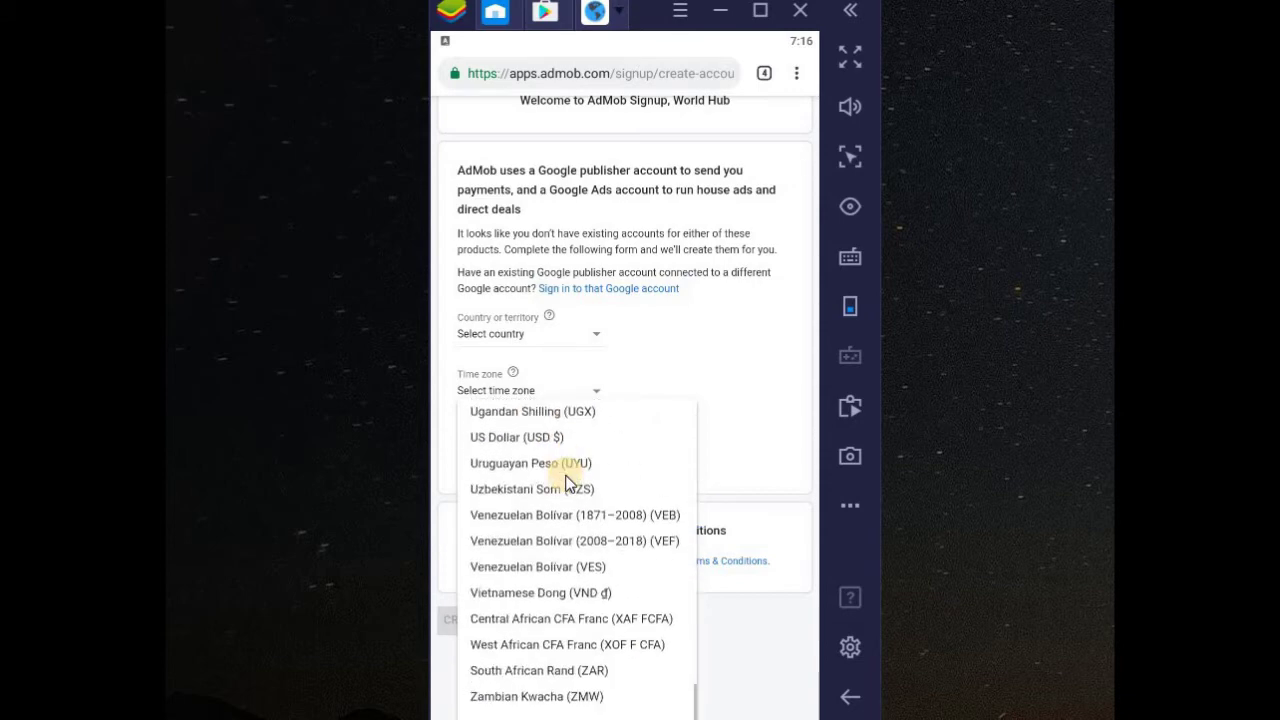
{"action": "left_click", "coordinate": [578, 556]}
{"action": "scroll", "coordinate": [580, 560], "scroll_direction": "down", "scroll_amount": 1}
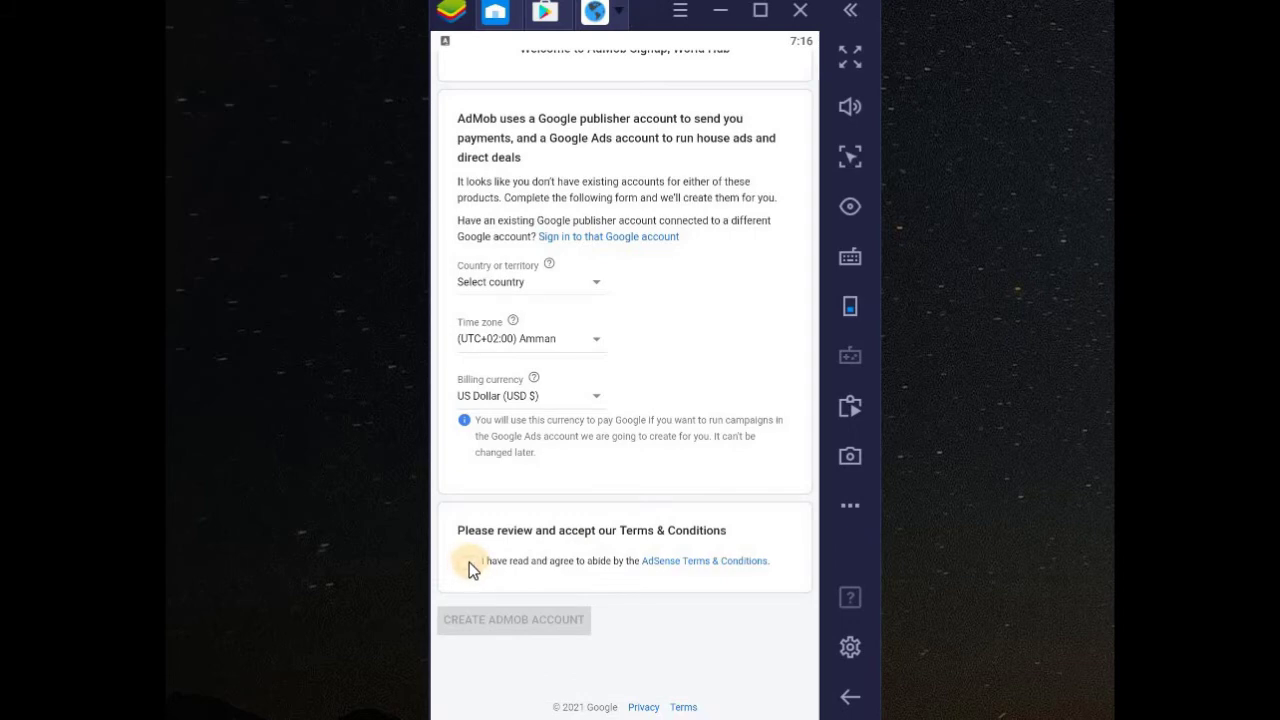
{"action": "left_click", "coordinate": [492, 285]}
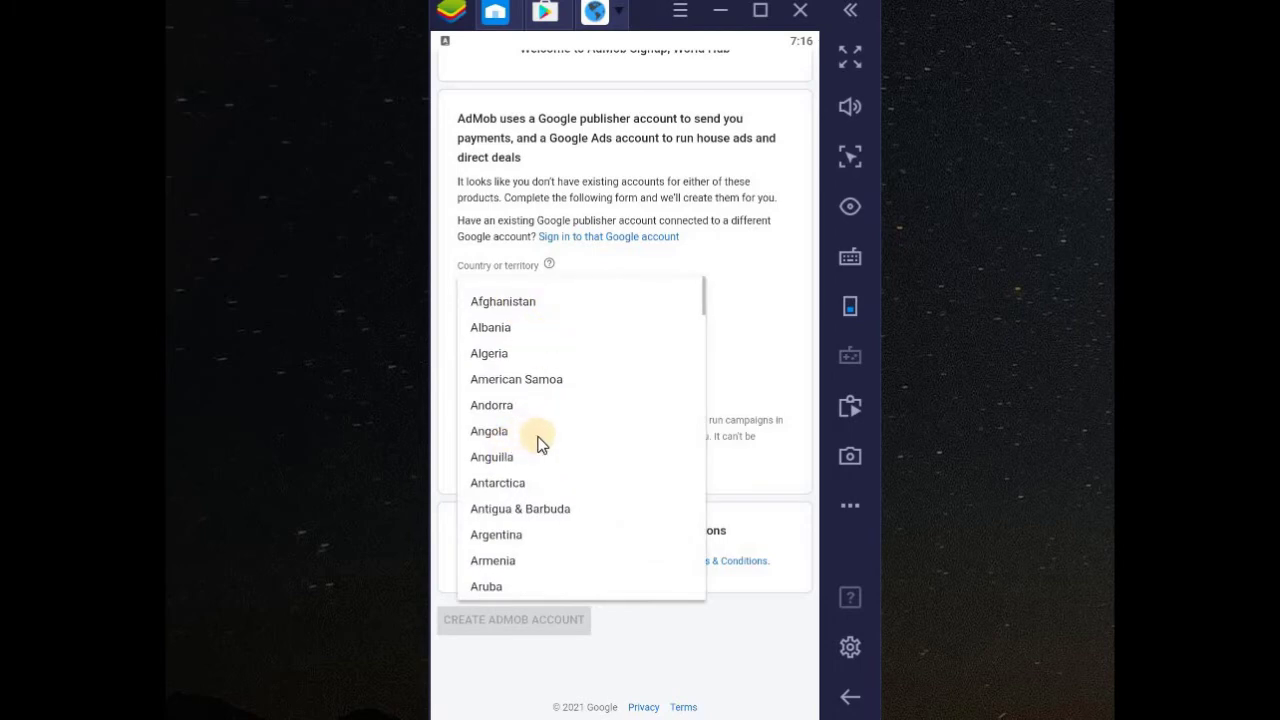
{"action": "left_click", "coordinate": [538, 437]}
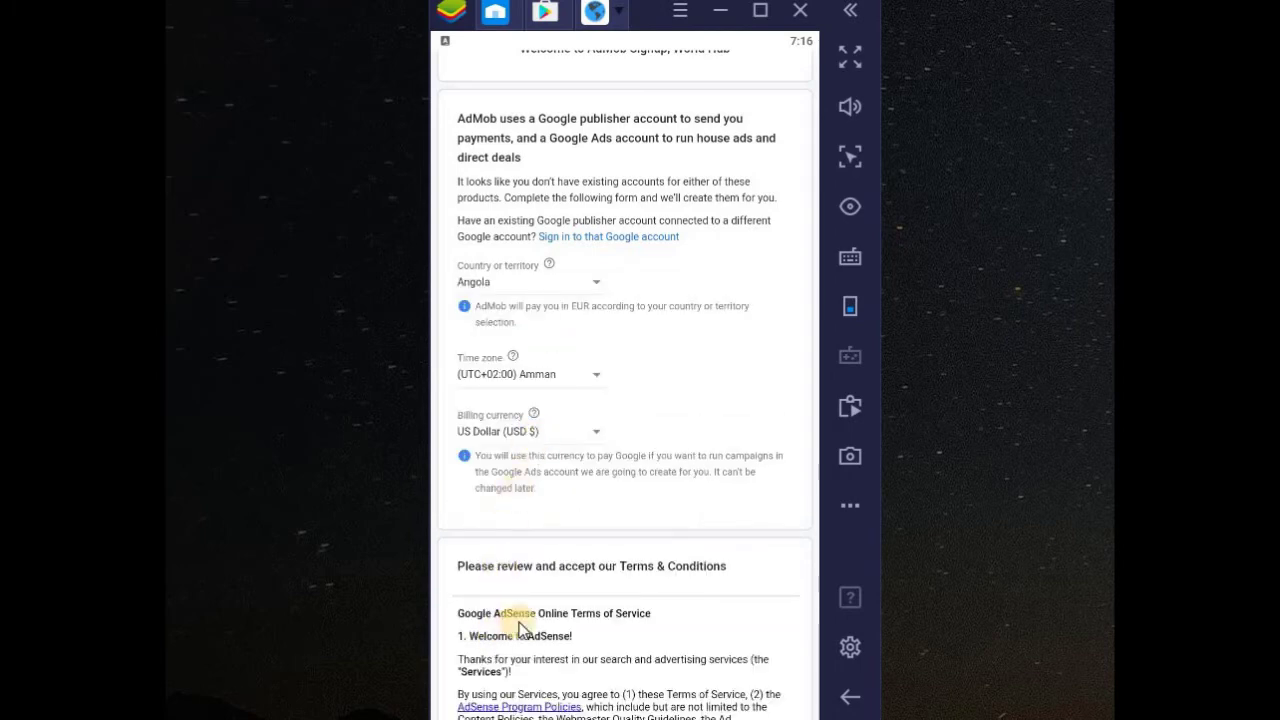
- Agree to the AdSense terms and create the AdMob account
{"action": "scroll", "coordinate": [519, 622], "scroll_direction": "down", "scroll_amount": 3}
{"action": "scroll", "coordinate": [519, 622], "scroll_direction": "down", "scroll_amount": 4}
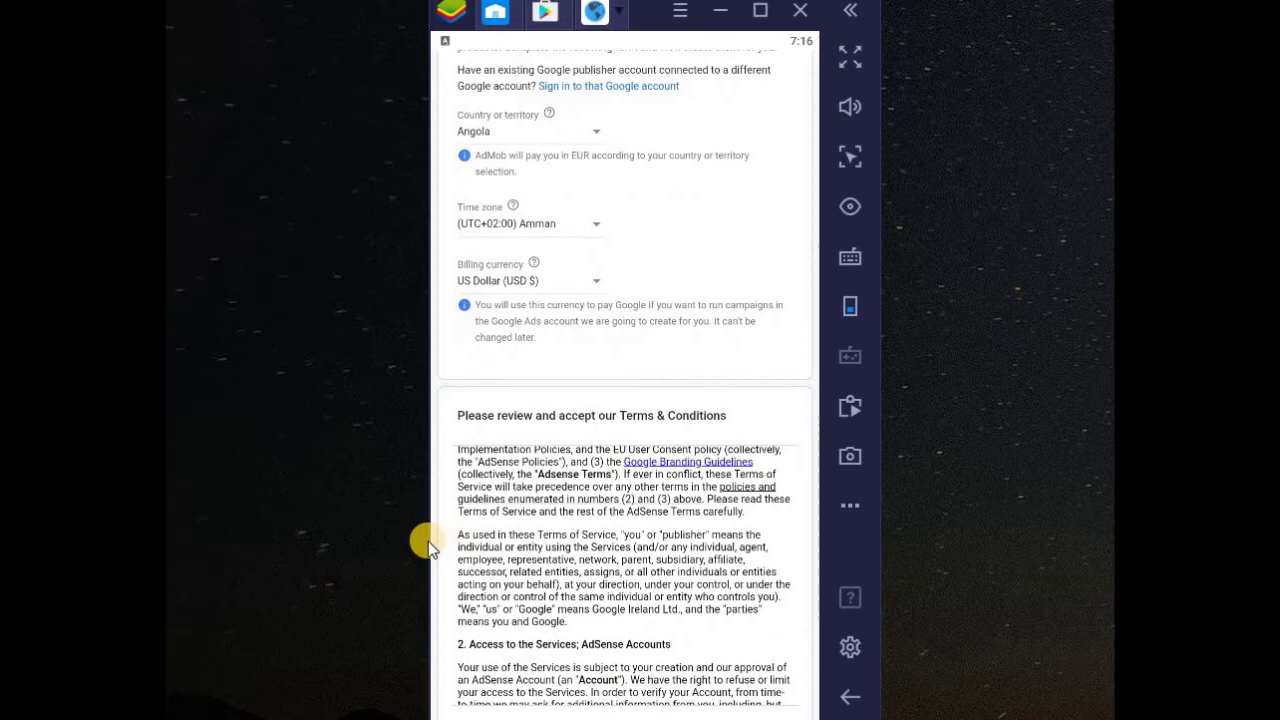
{"action": "scroll", "coordinate": [436, 542], "scroll_direction": "down", "scroll_amount": 3}
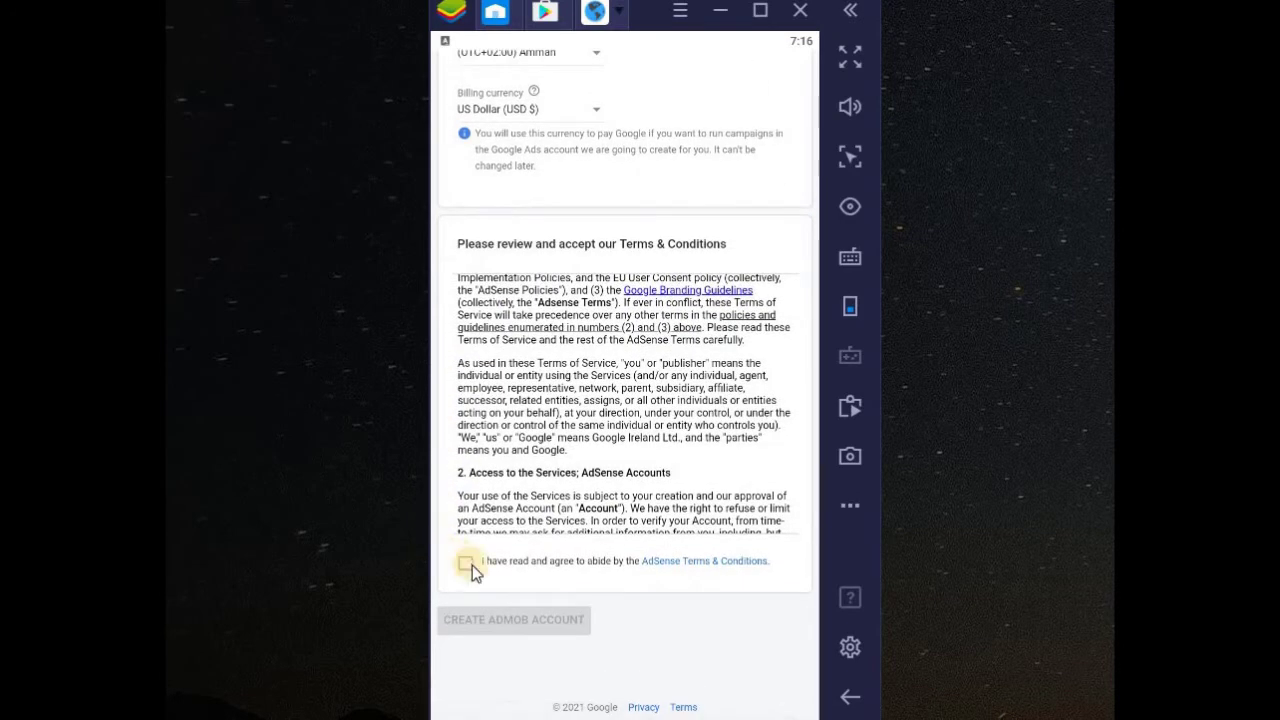
{"action": "left_click", "coordinate": [469, 563]}
{"action": "left_click", "coordinate": [514, 613]}
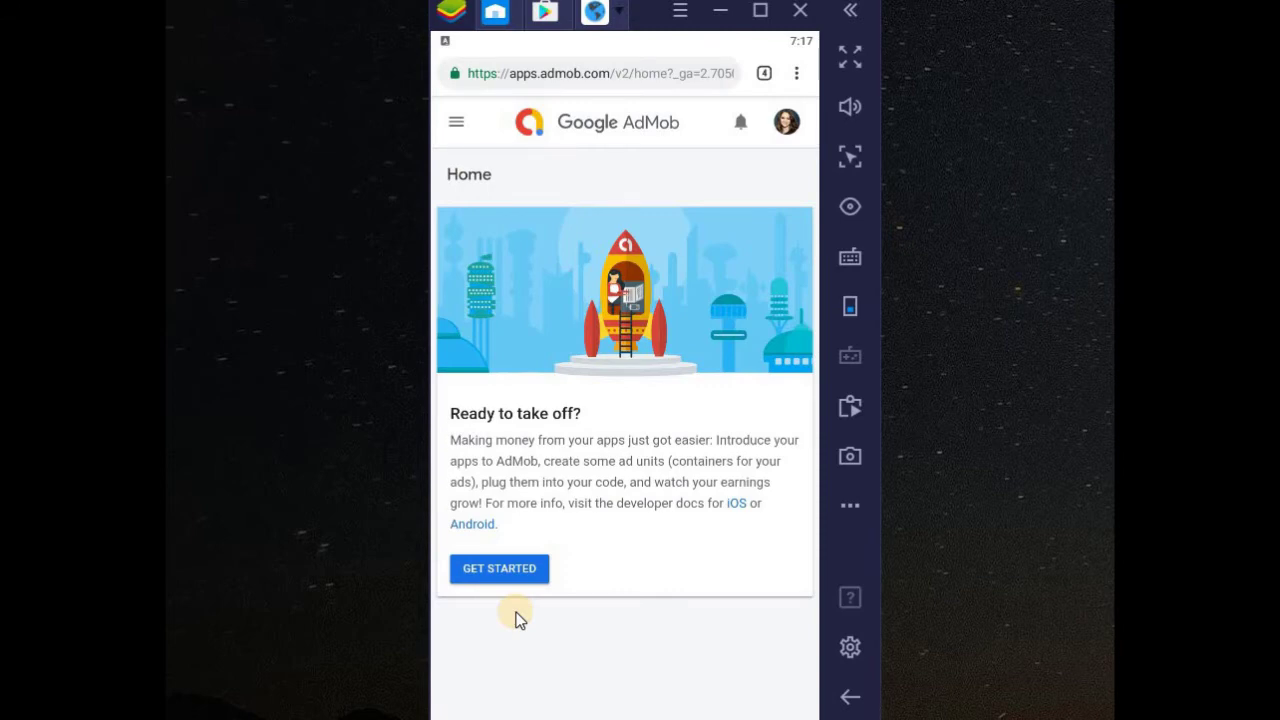
- Move from the AdMob Home page to the Apps page through the navigation drawer
{"action": "left_click", "coordinate": [459, 127]}
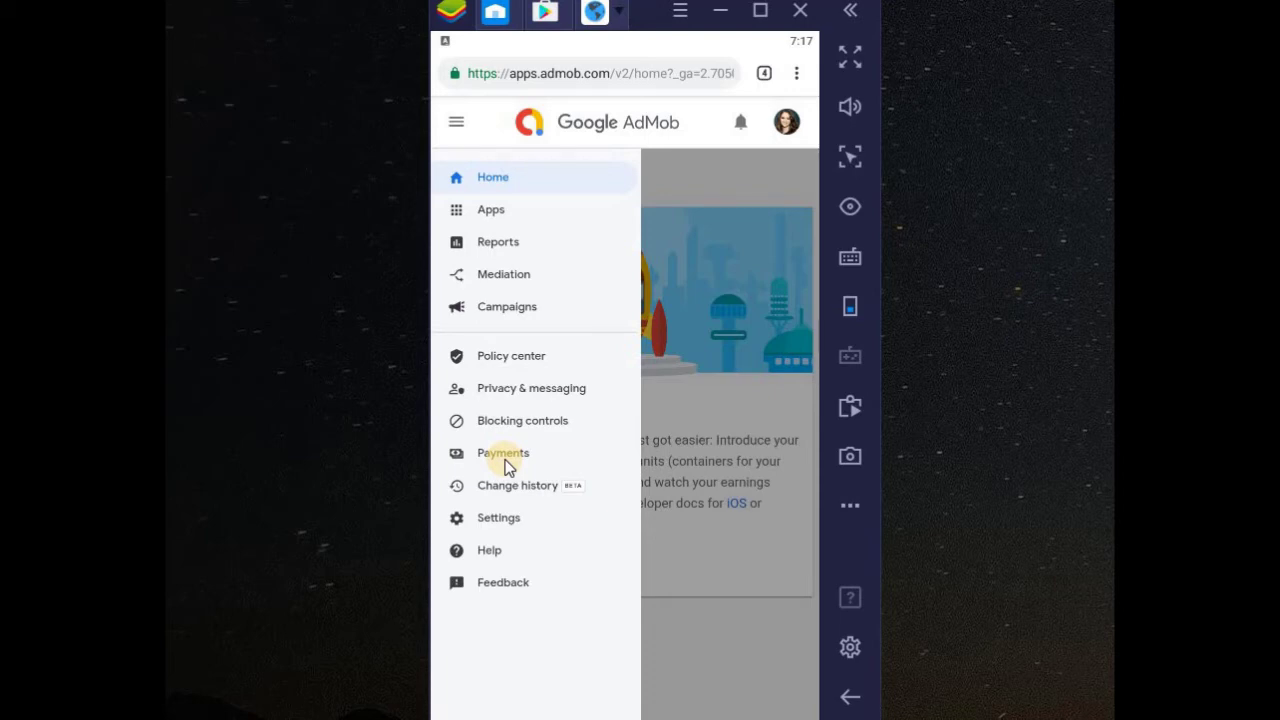
{"action": "left_click", "coordinate": [504, 213]}
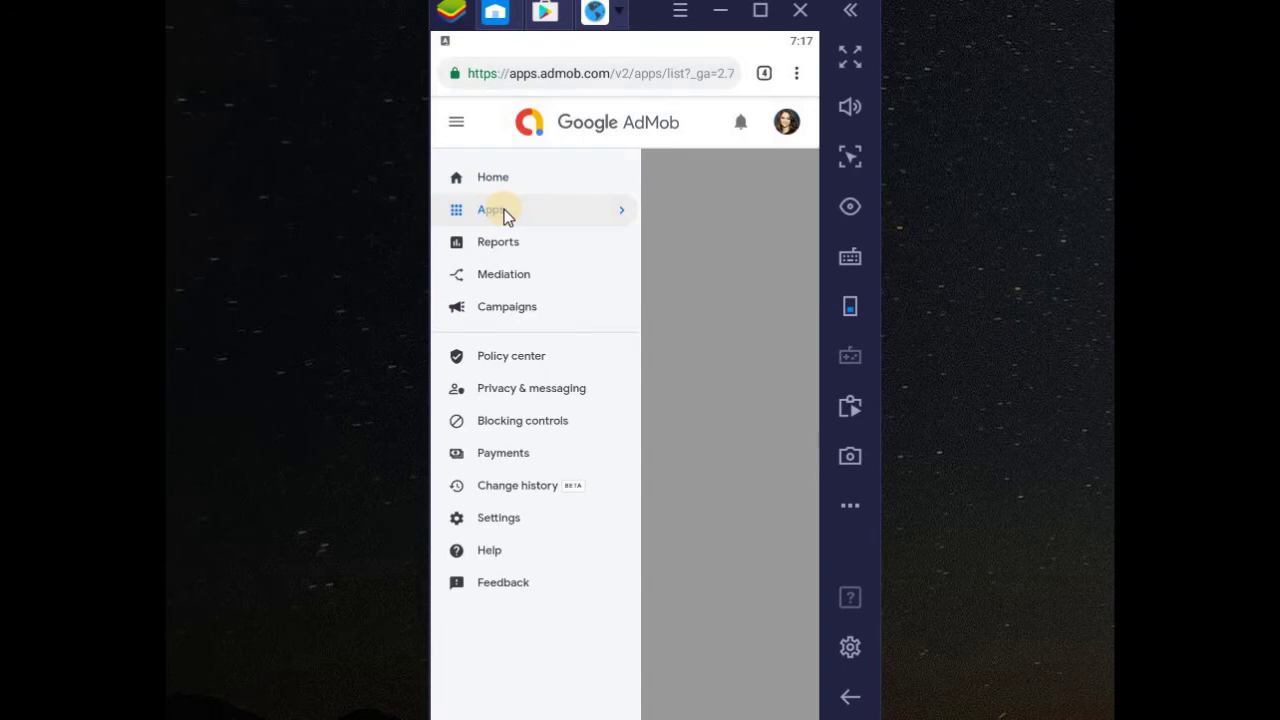
{"action": "left_click", "coordinate": [614, 14]}
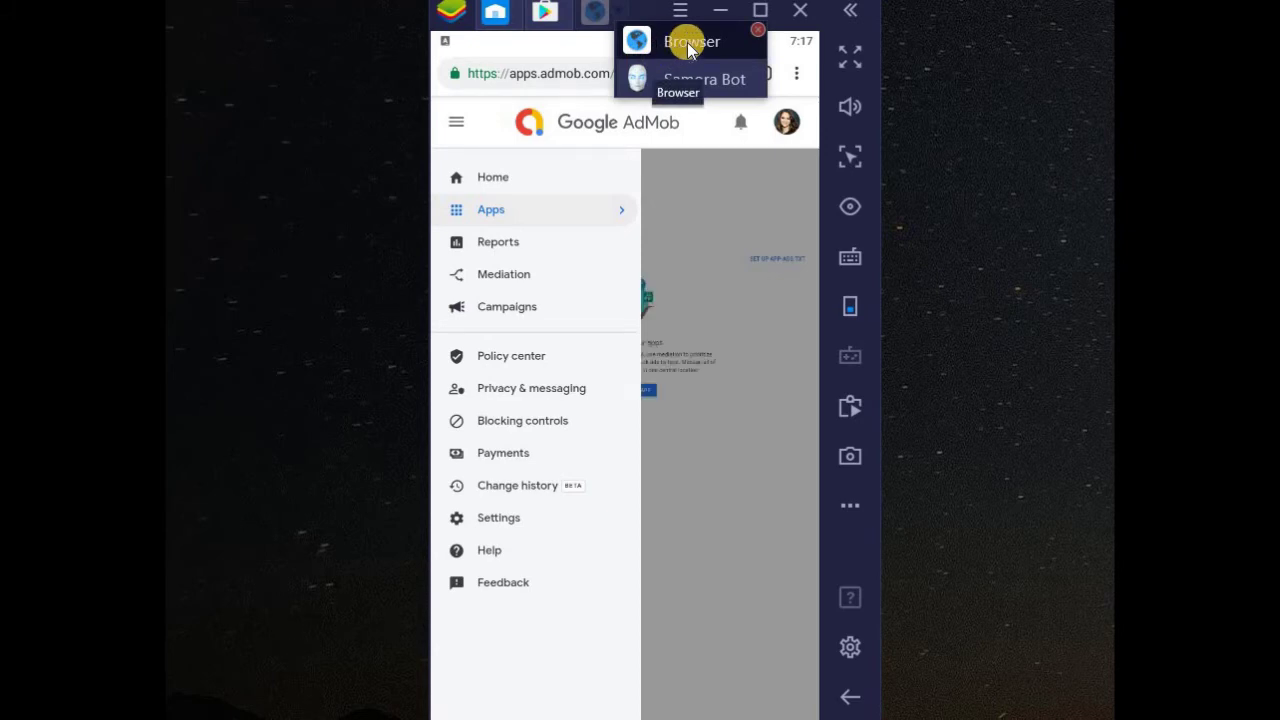
- Switch to the Samora Bot form tab through the browser's tab overview
{"action": "left_click", "coordinate": [687, 42]}
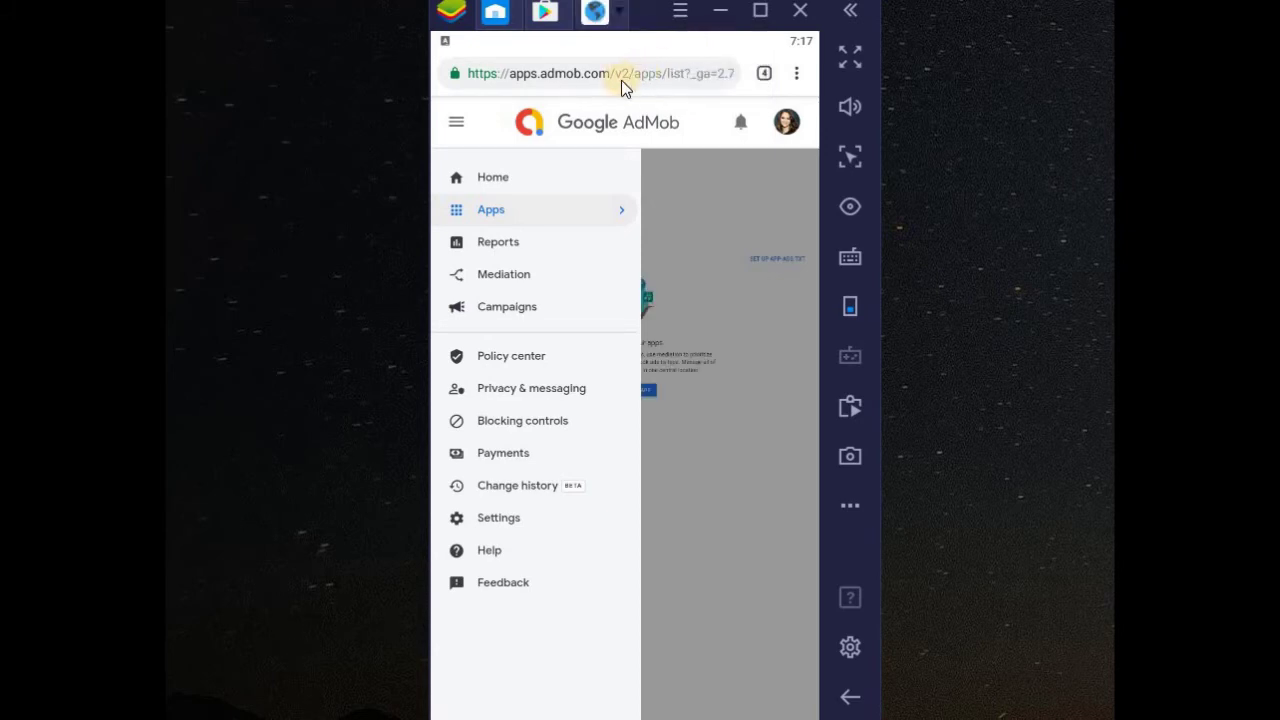
{"action": "left_click", "coordinate": [615, 18]}
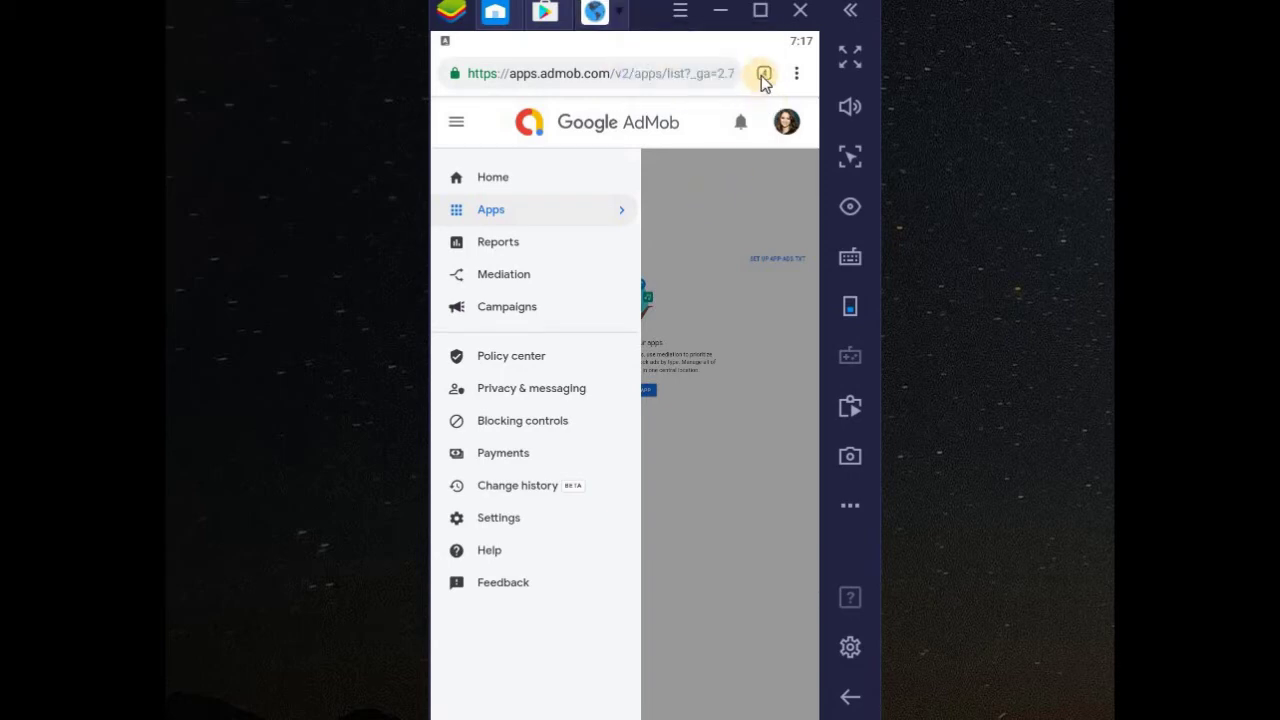
{"action": "left_click", "coordinate": [764, 73]}
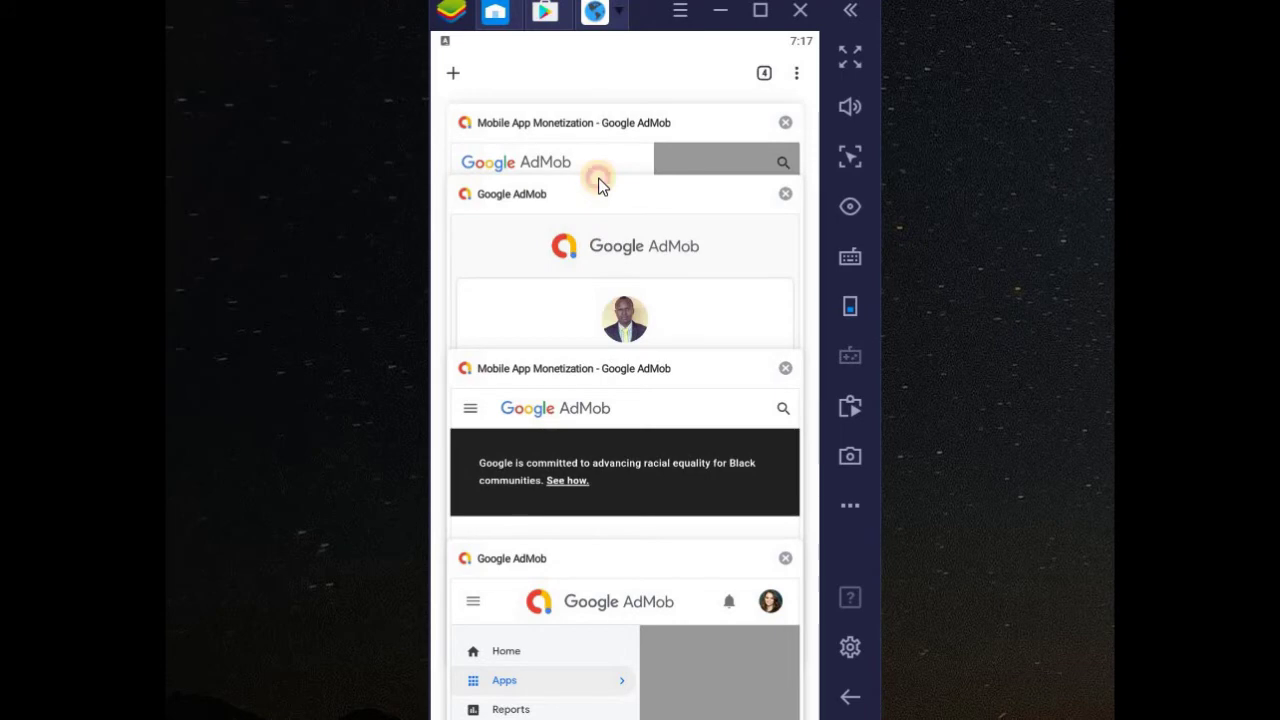
{"action": "left_click_drag", "start_coordinate": [600, 183], "coordinate": [597, 371]}
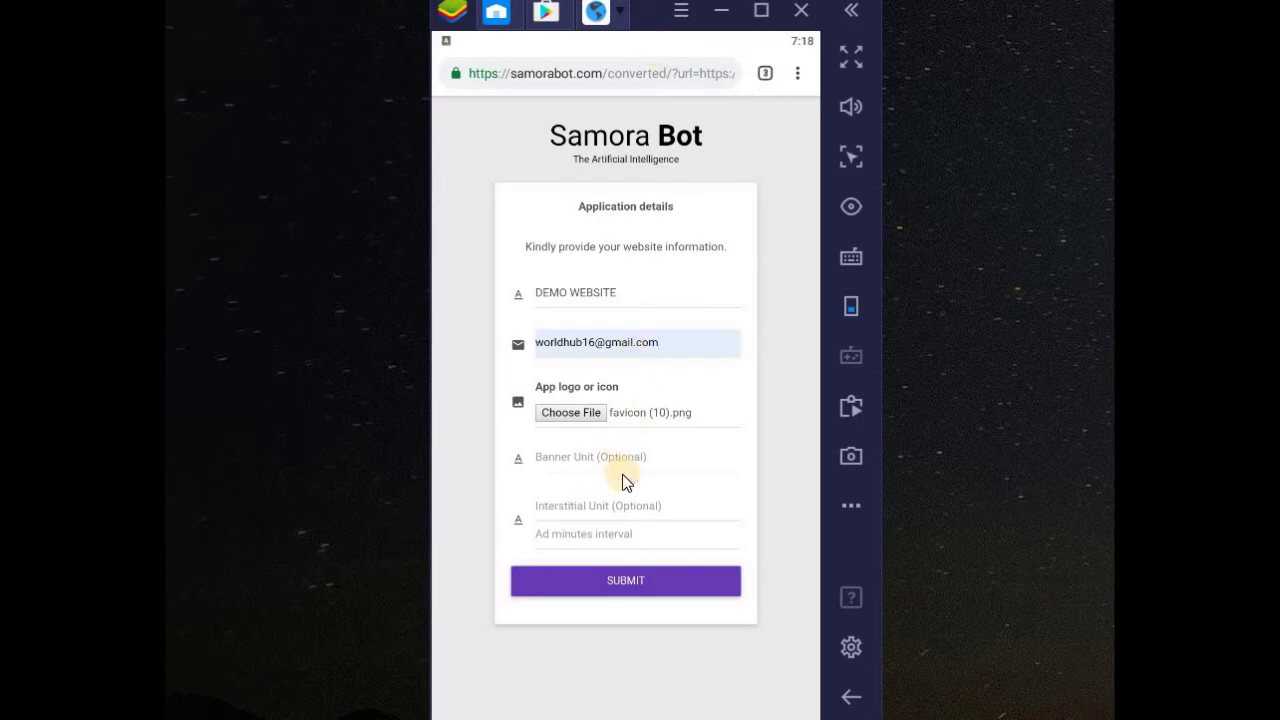
- Return to the AdMob tab and show the All Apps page, which lists no apps yet
{"action": "left_click", "coordinate": [765, 73]}
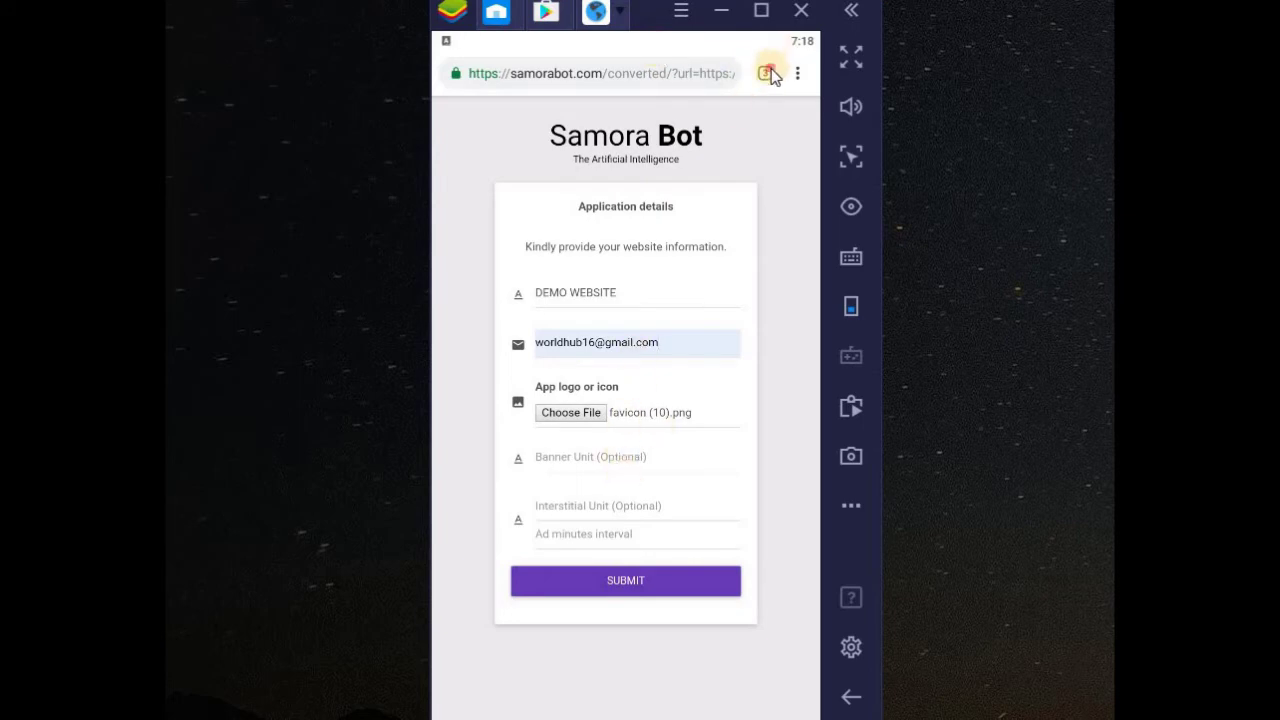
{"action": "left_click", "coordinate": [608, 168]}
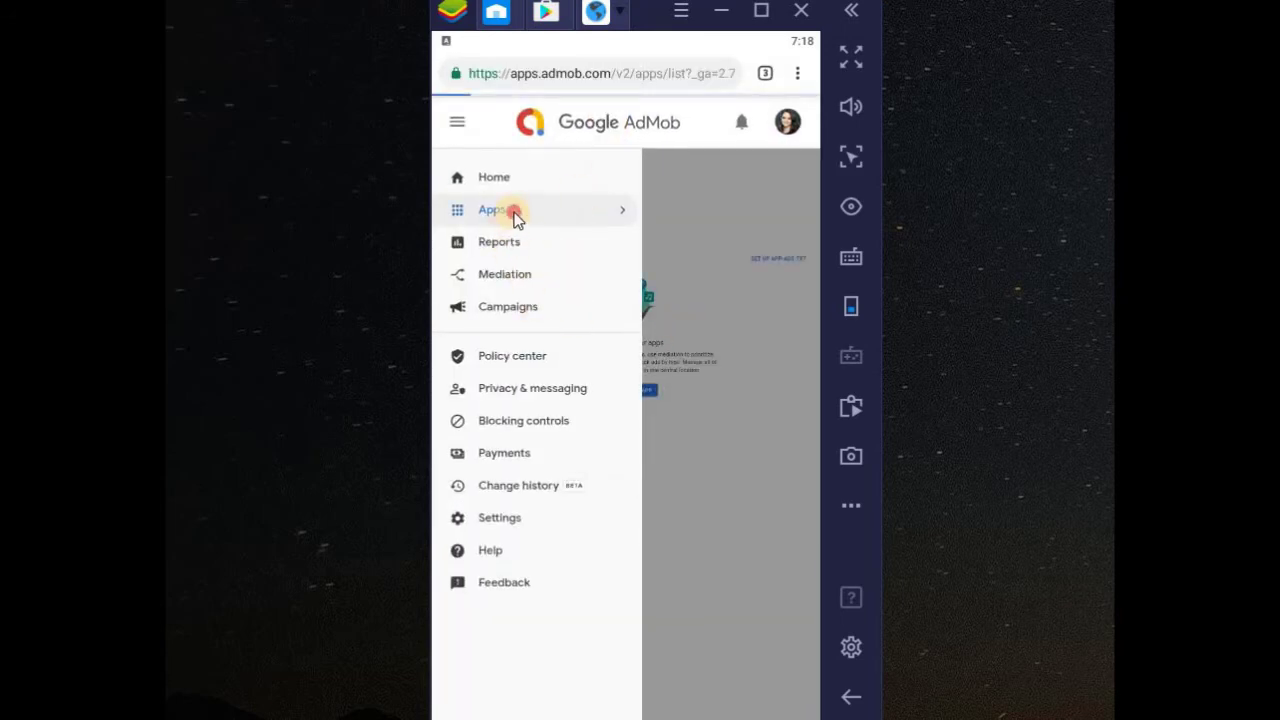
{"action": "left_click", "coordinate": [514, 212]}
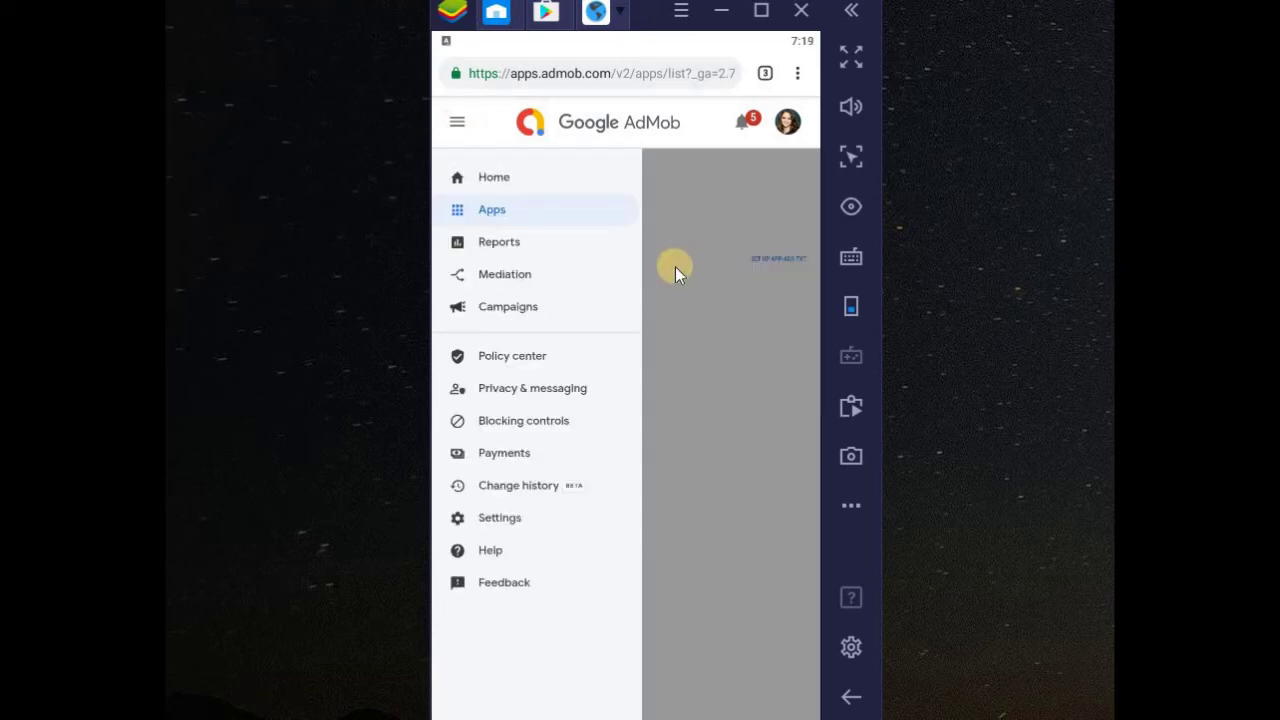
{"action": "left_click", "coordinate": [675, 266]}
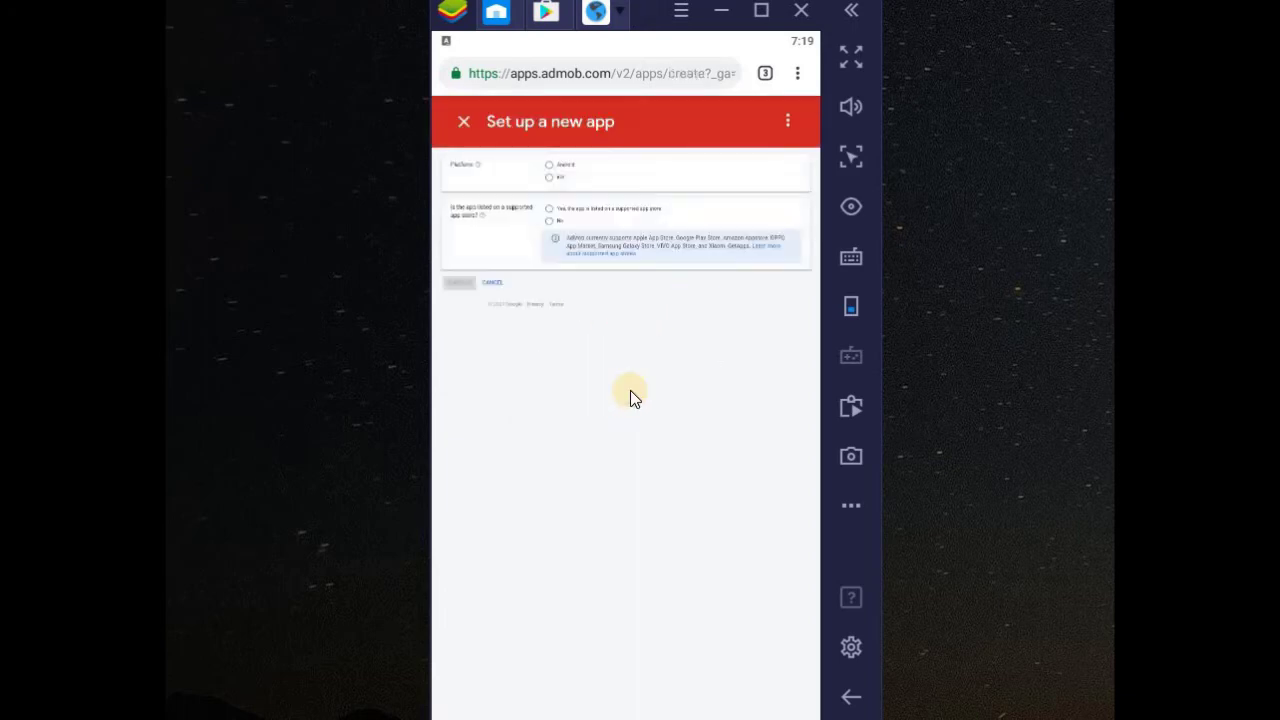
- Switch the browser to desktop site layout for the AdMob app setup form
{"action": "left_click", "coordinate": [797, 76]}
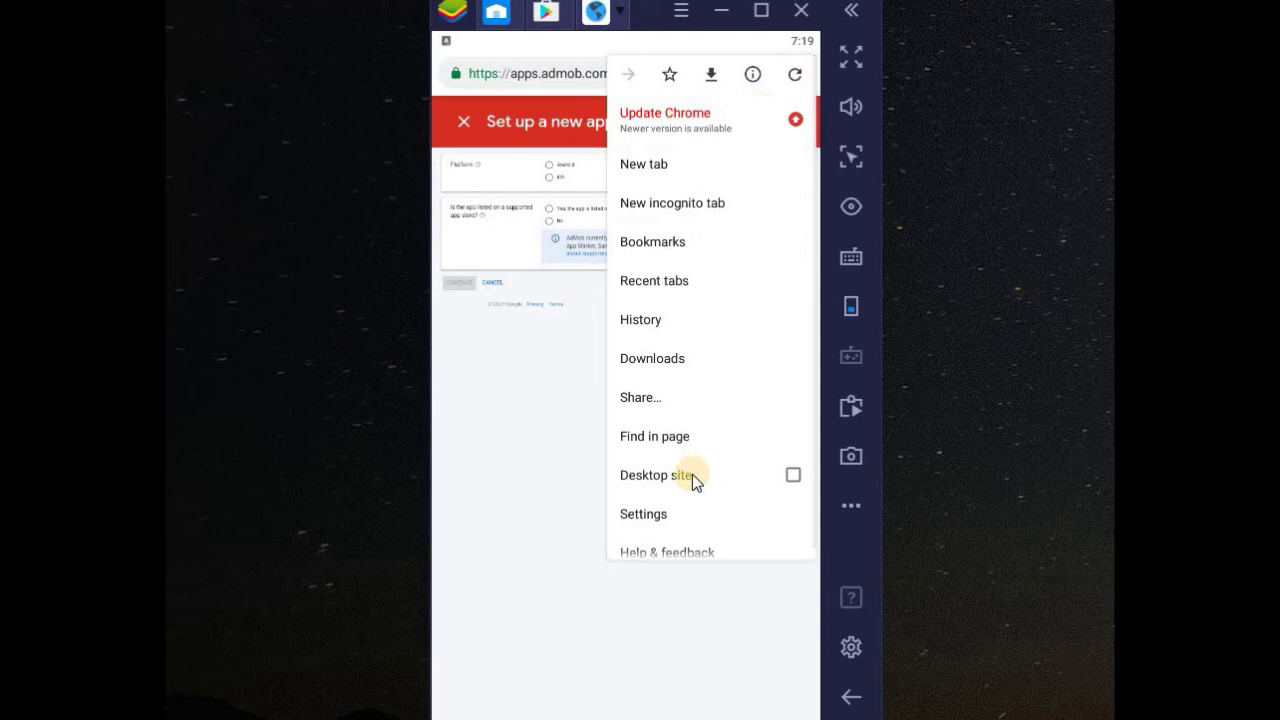
{"action": "left_click", "coordinate": [692, 474]}
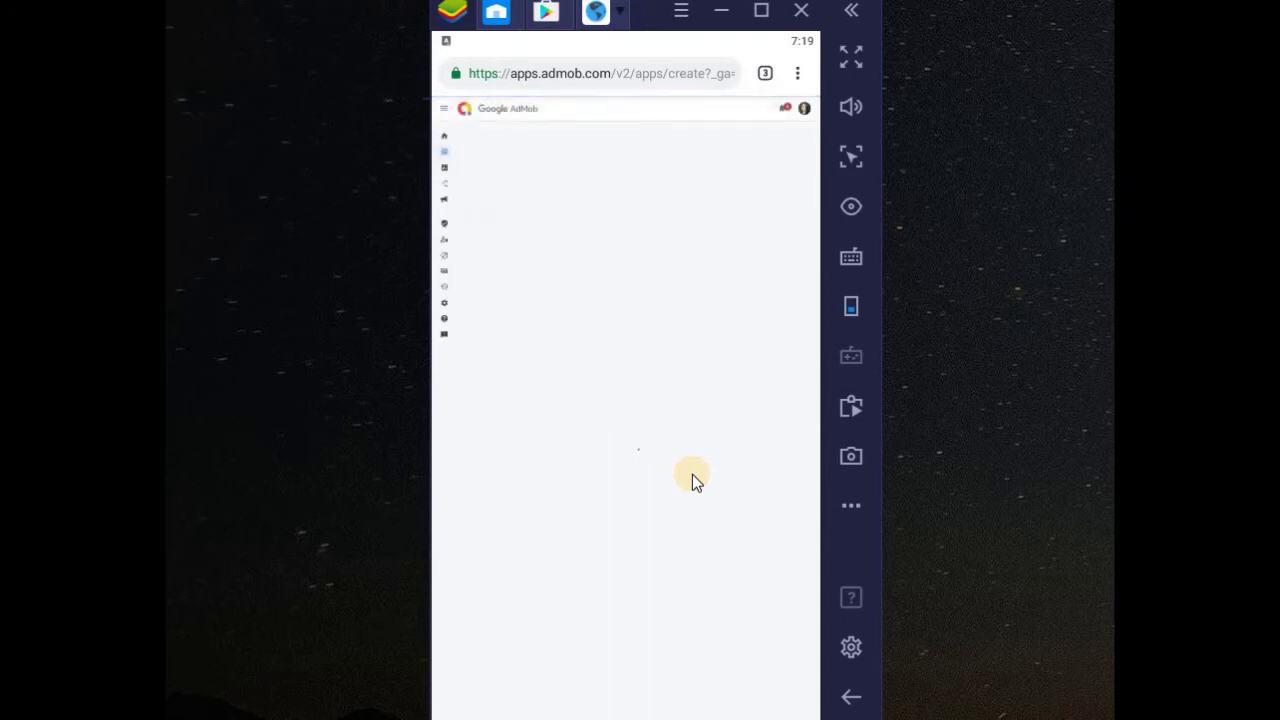
{"action": "left_click", "coordinate": [797, 74]}
{"action": "left_click", "coordinate": [546, 297]}
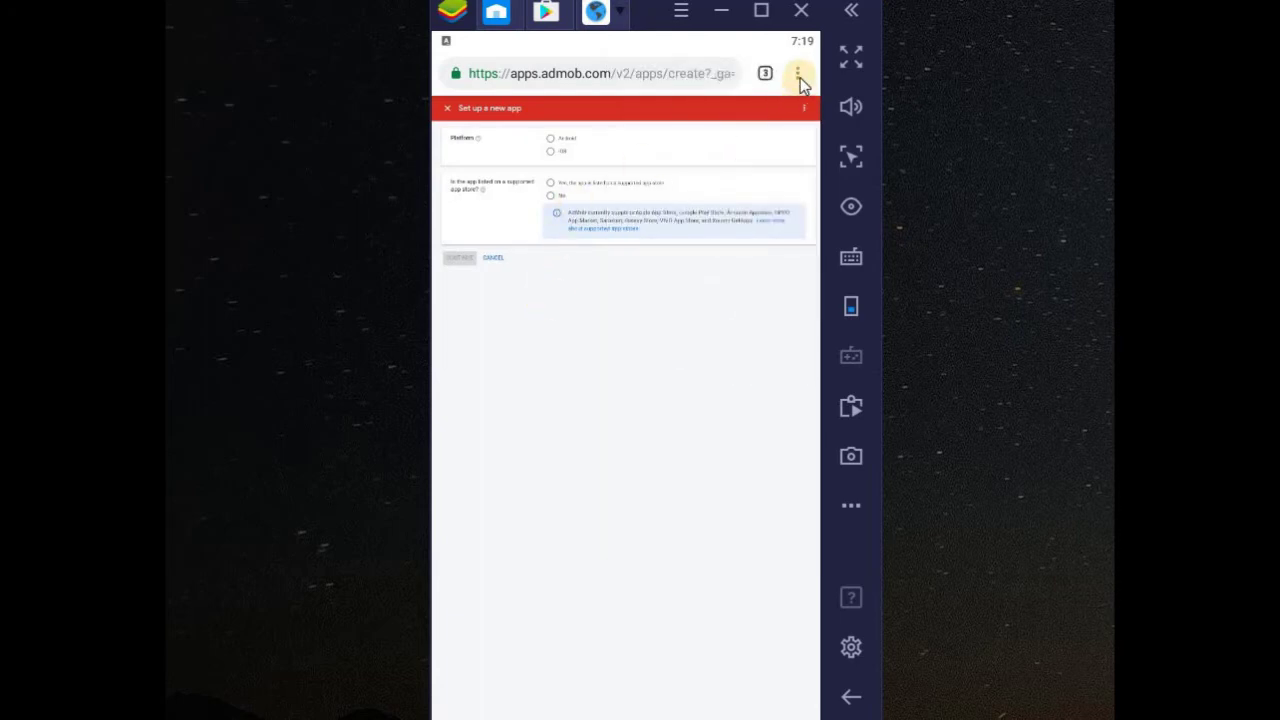
{"action": "left_click", "coordinate": [546, 372]}
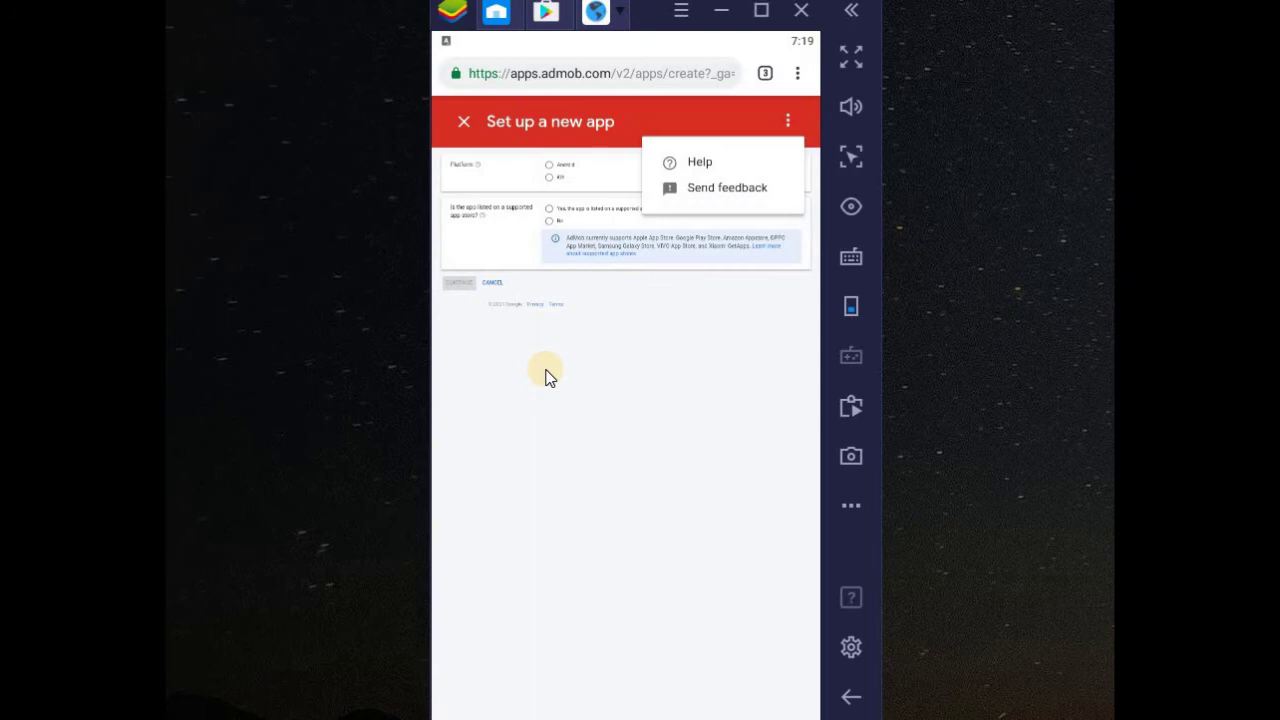
{"action": "left_click", "coordinate": [546, 377]}
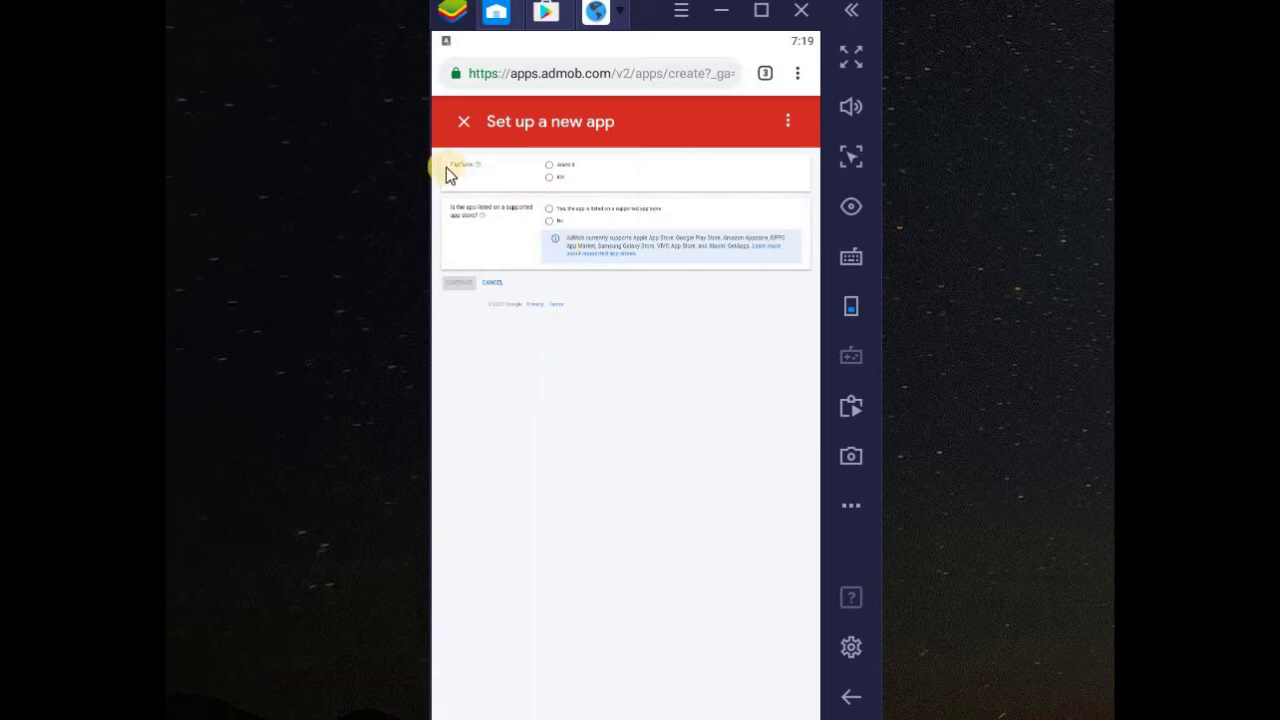
- Add the Android app 'Demo Website', marked as not listed in any app store
{"action": "left_click", "coordinate": [552, 172]}
{"action": "left_click", "coordinate": [549, 221]}
{"action": "left_click", "coordinate": [456, 285]}
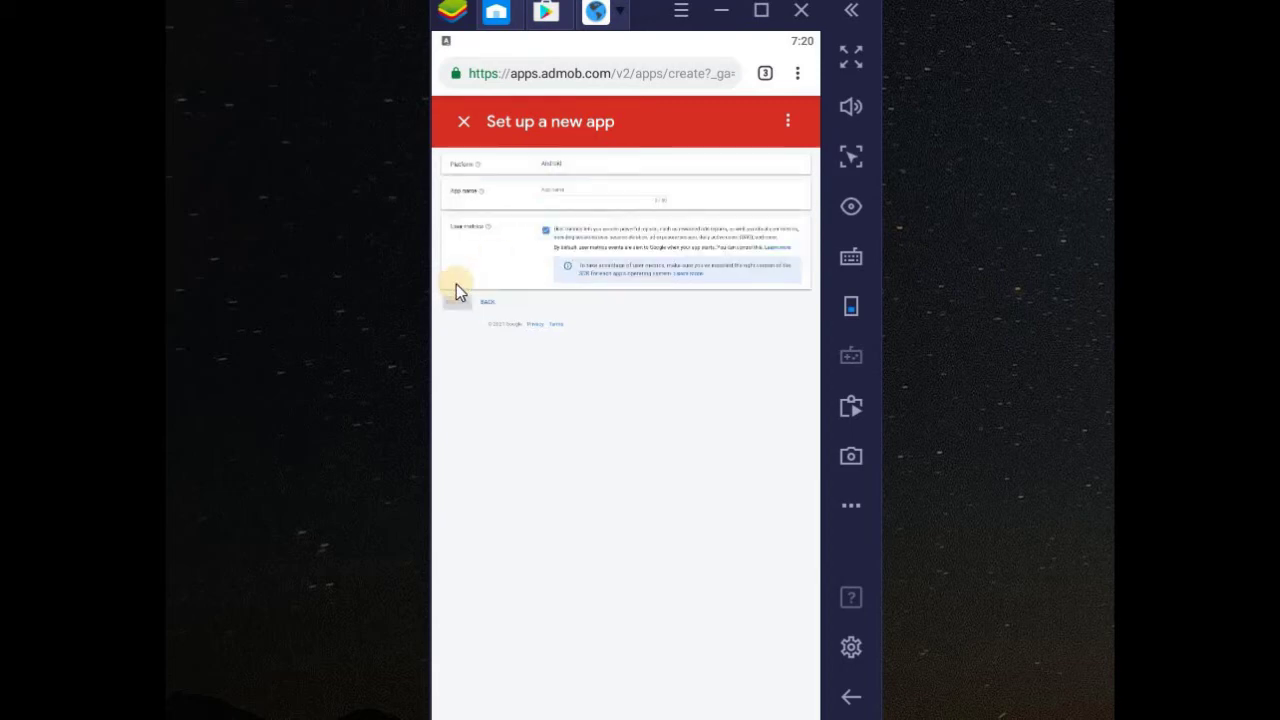
{"action": "left_click", "coordinate": [556, 196]}
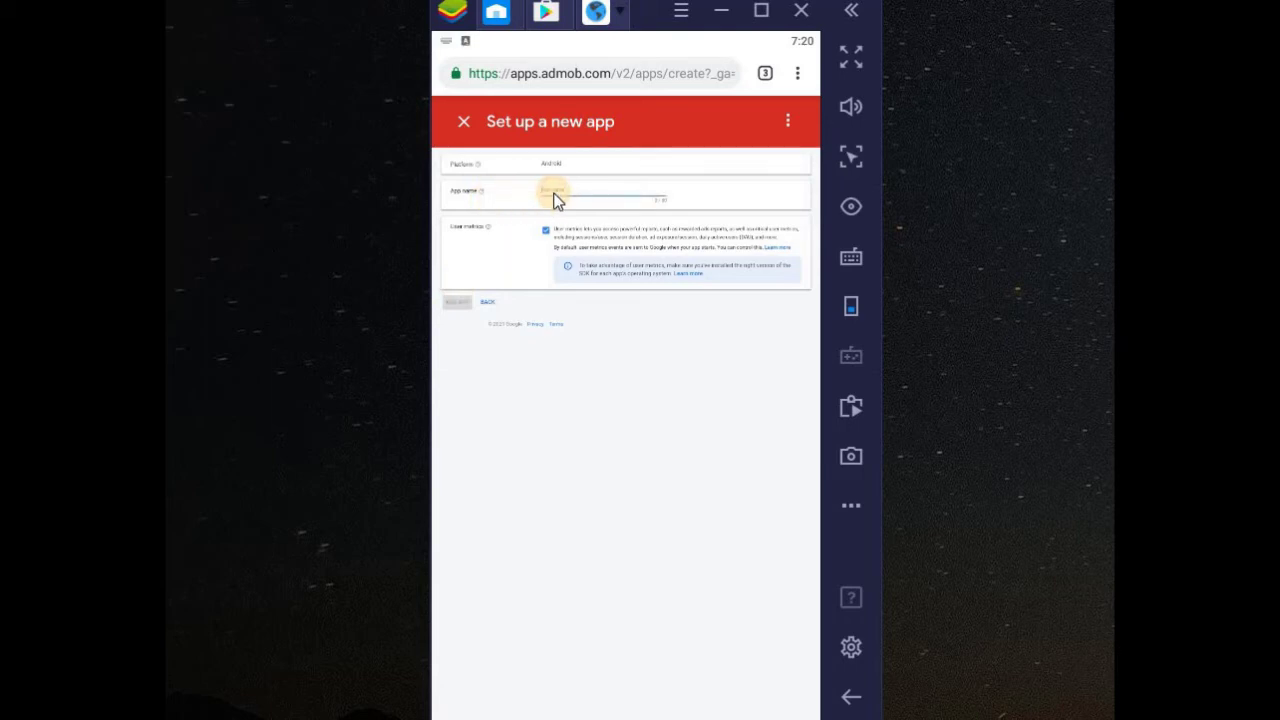
{"action": "type", "text": "bsite"}
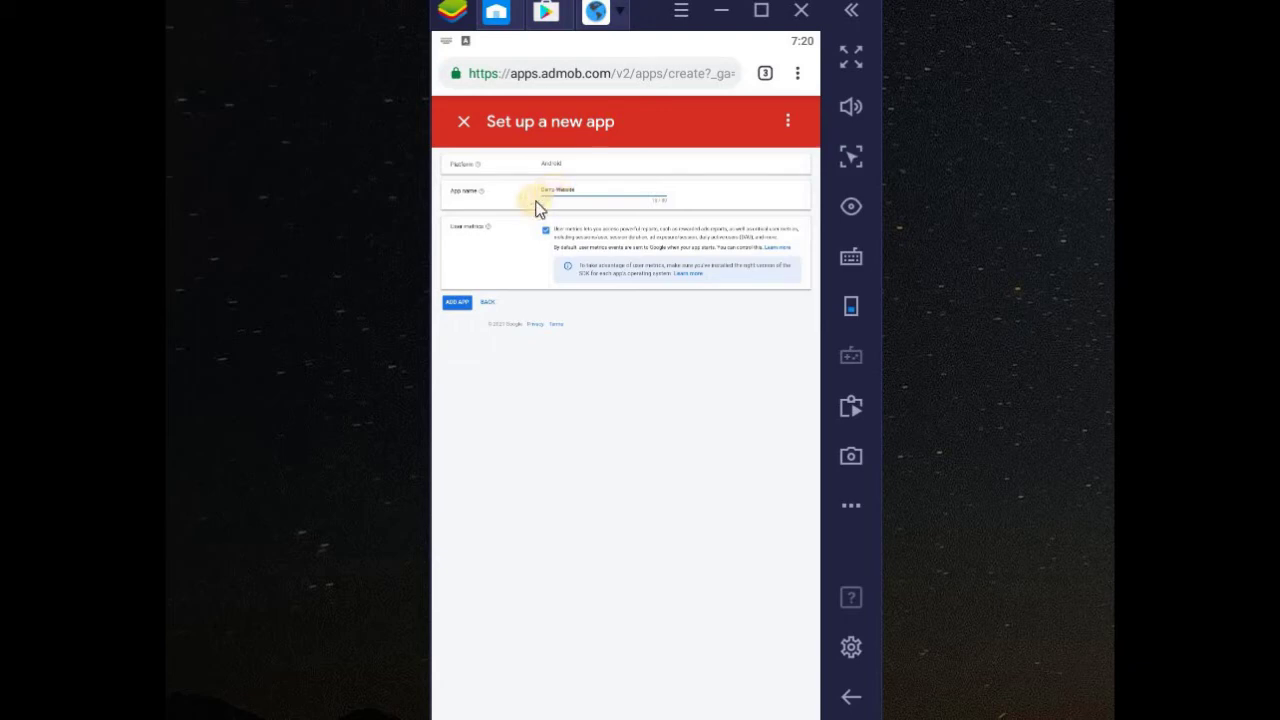
{"action": "left_click", "coordinate": [467, 304]}
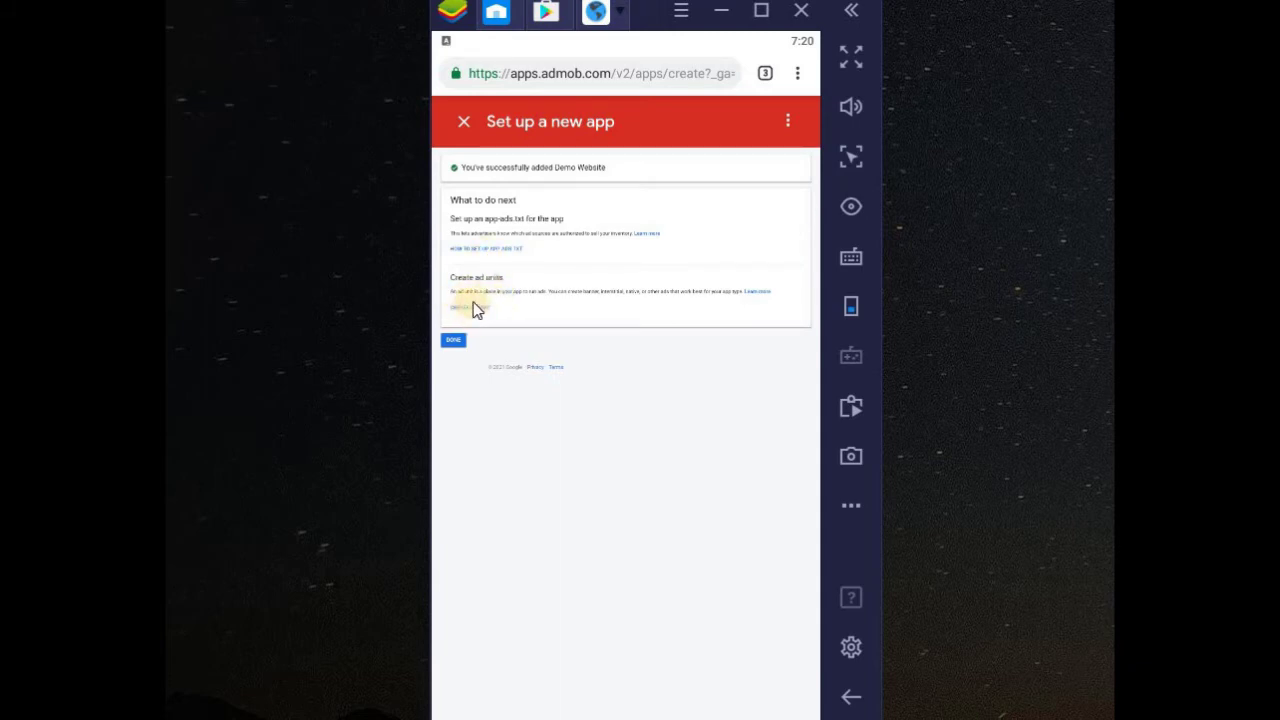
- Start creating a new ad unit for the Demo Website app
{"action": "left_click", "coordinate": [470, 307]}
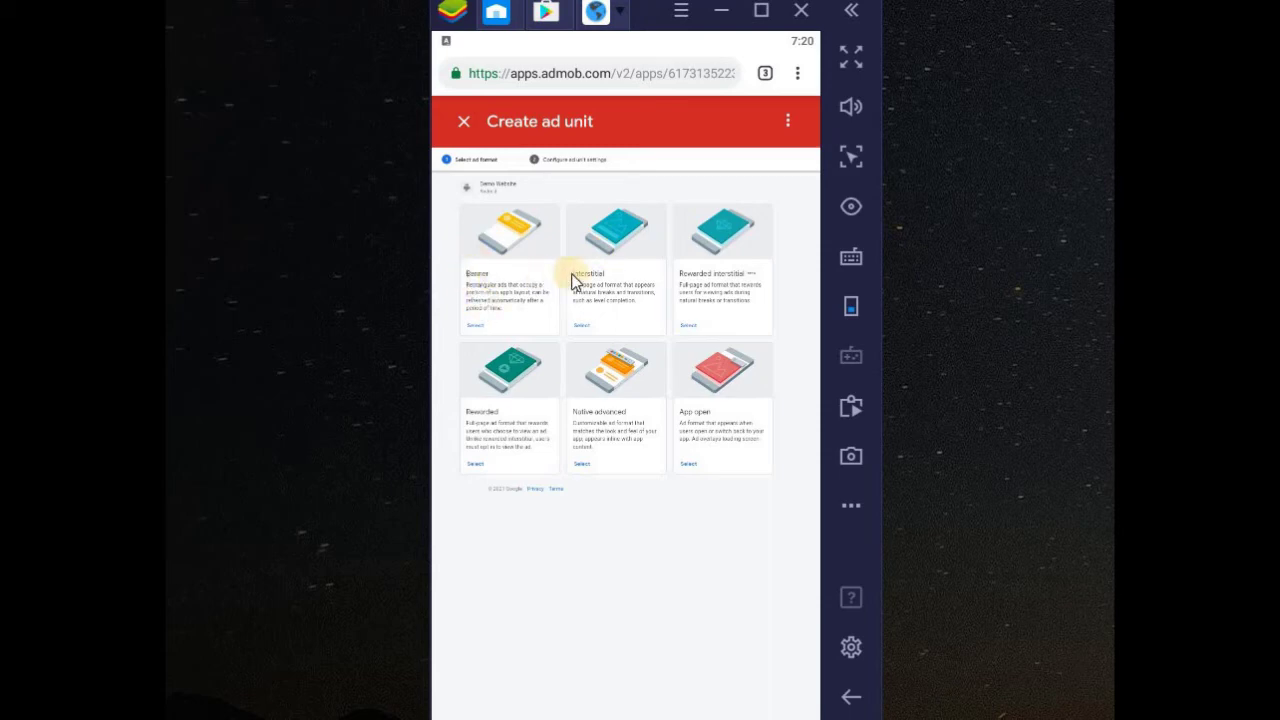
{"action": "left_click", "coordinate": [618, 12]}
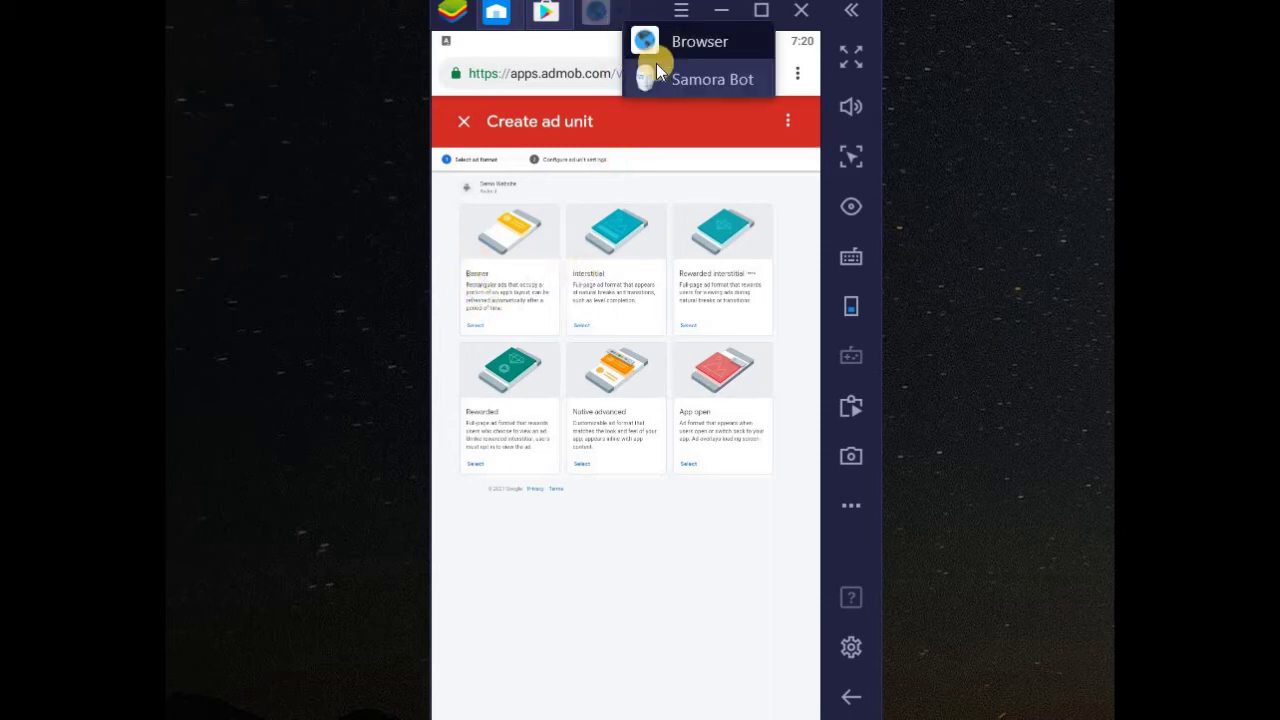
{"action": "left_click", "coordinate": [691, 43]}
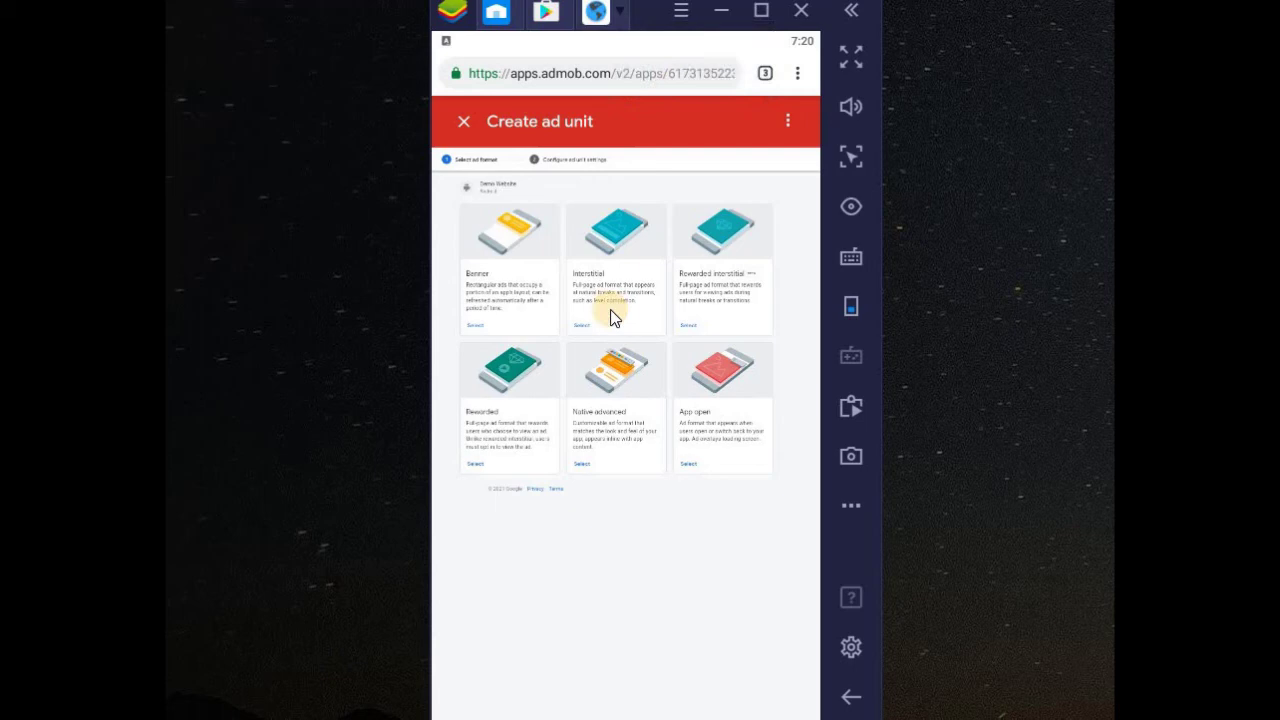
{"action": "left_click", "coordinate": [620, 12]}
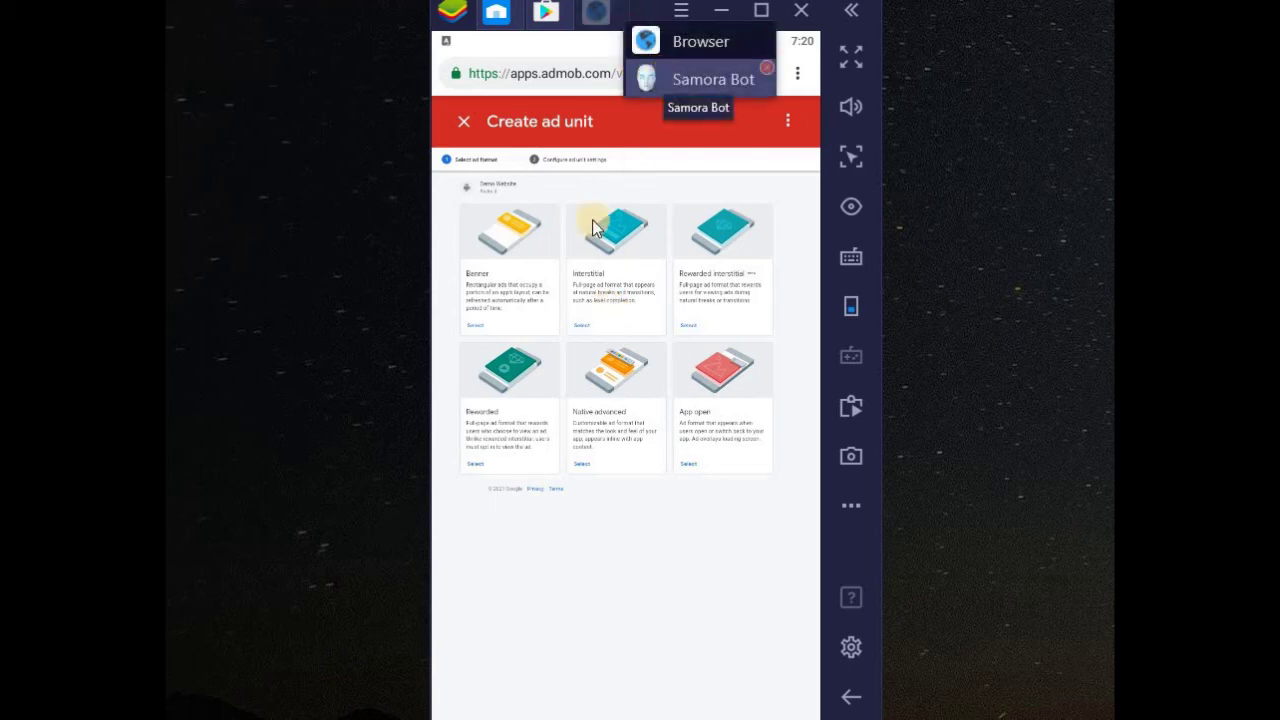
{"action": "left_click", "coordinate": [792, 190]}
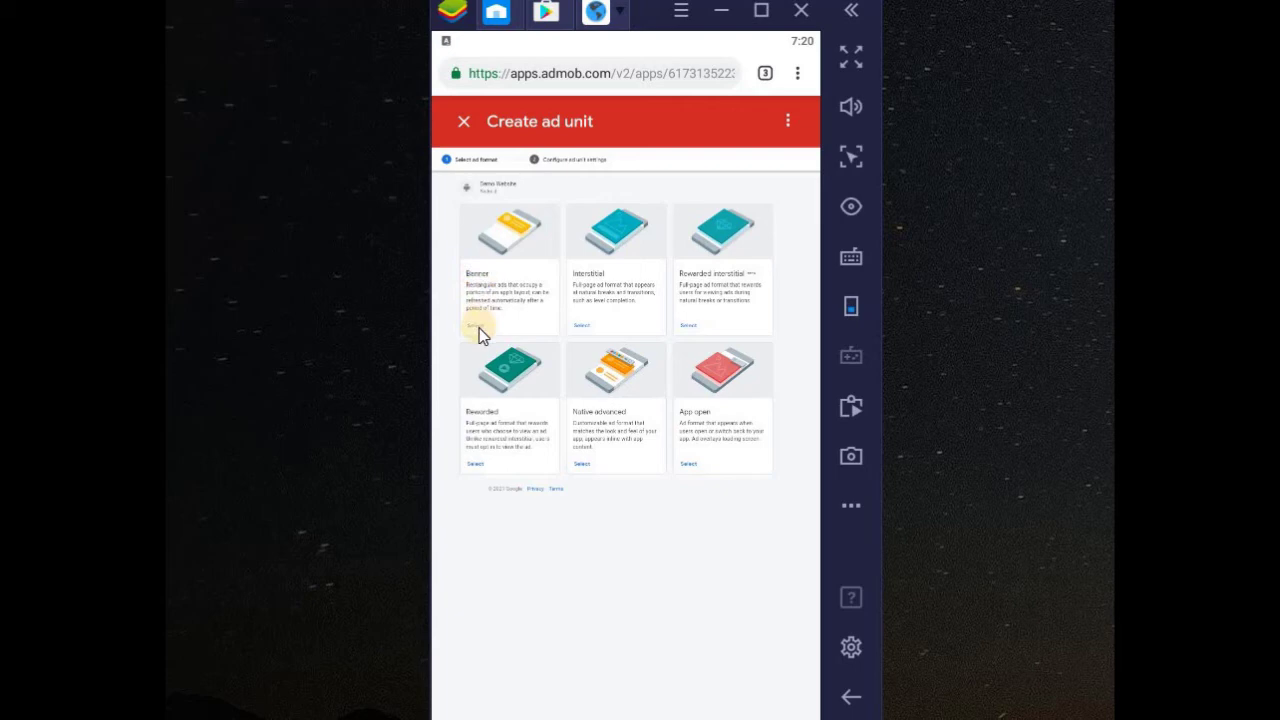
- Create a named Banner ad unit to get its ad unit ID
{"action": "left_click", "coordinate": [477, 326]}
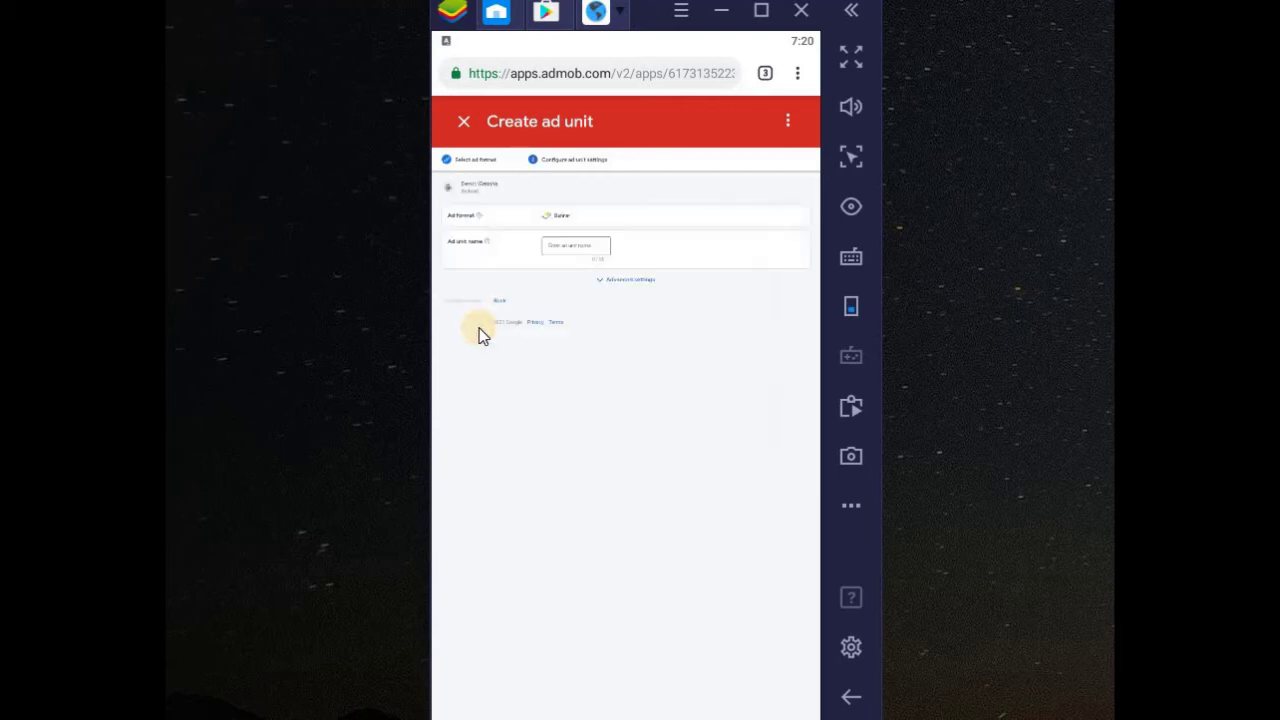
{"action": "left_click", "coordinate": [565, 252]}
{"action": "type", "text": "Banner ad"}
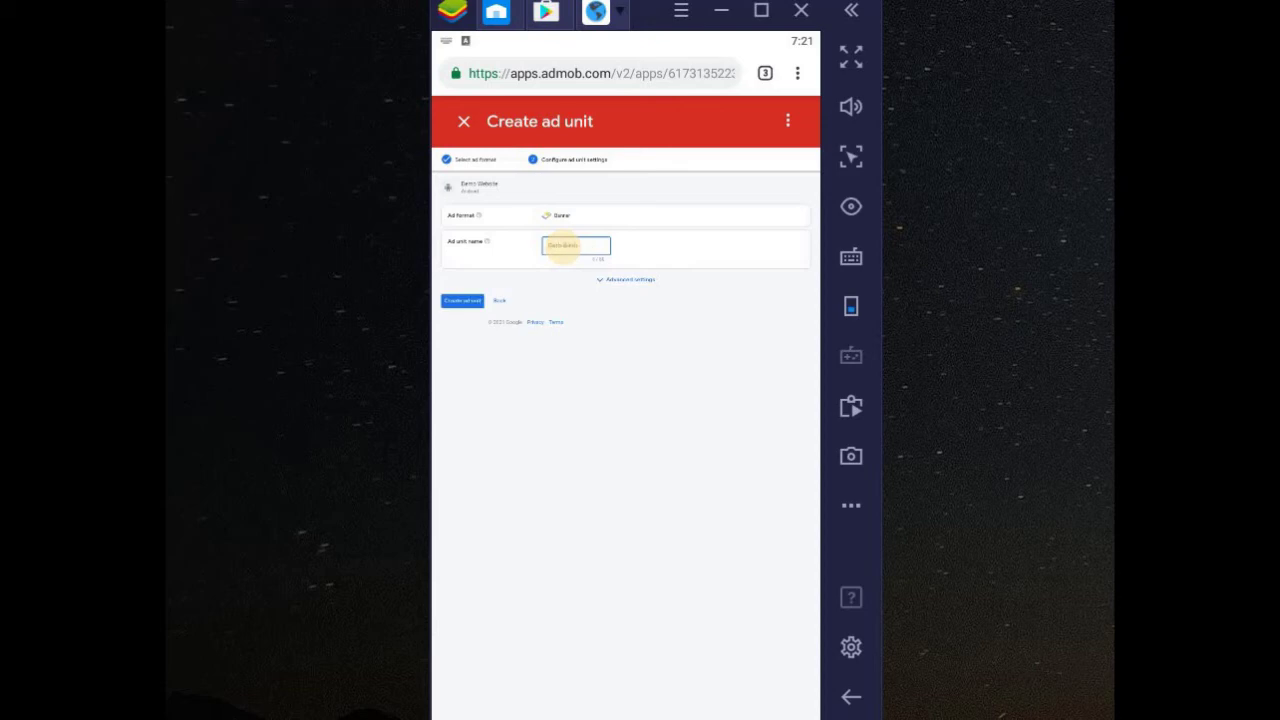
{"action": "left_click", "coordinate": [463, 301]}
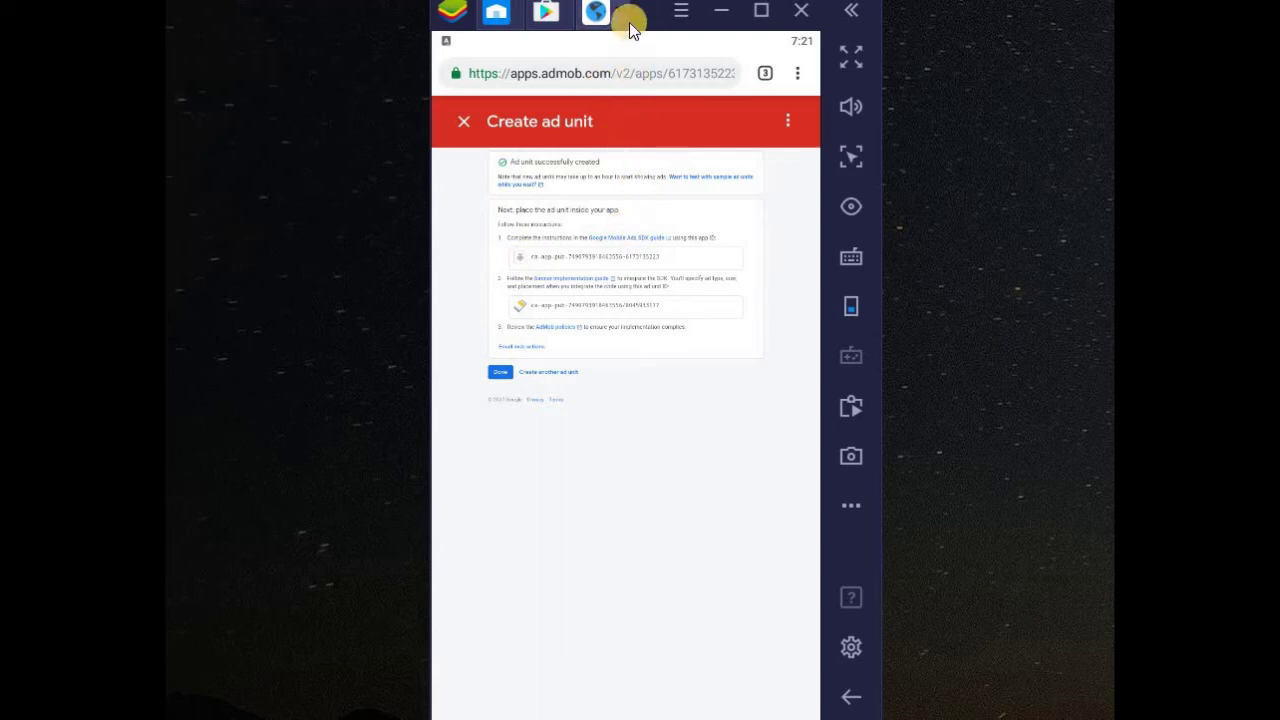
- Fill the Banner Unit and ad minutes interval on Samora Bot's Application Details page, then submit
{"action": "left_click", "coordinate": [765, 74]}
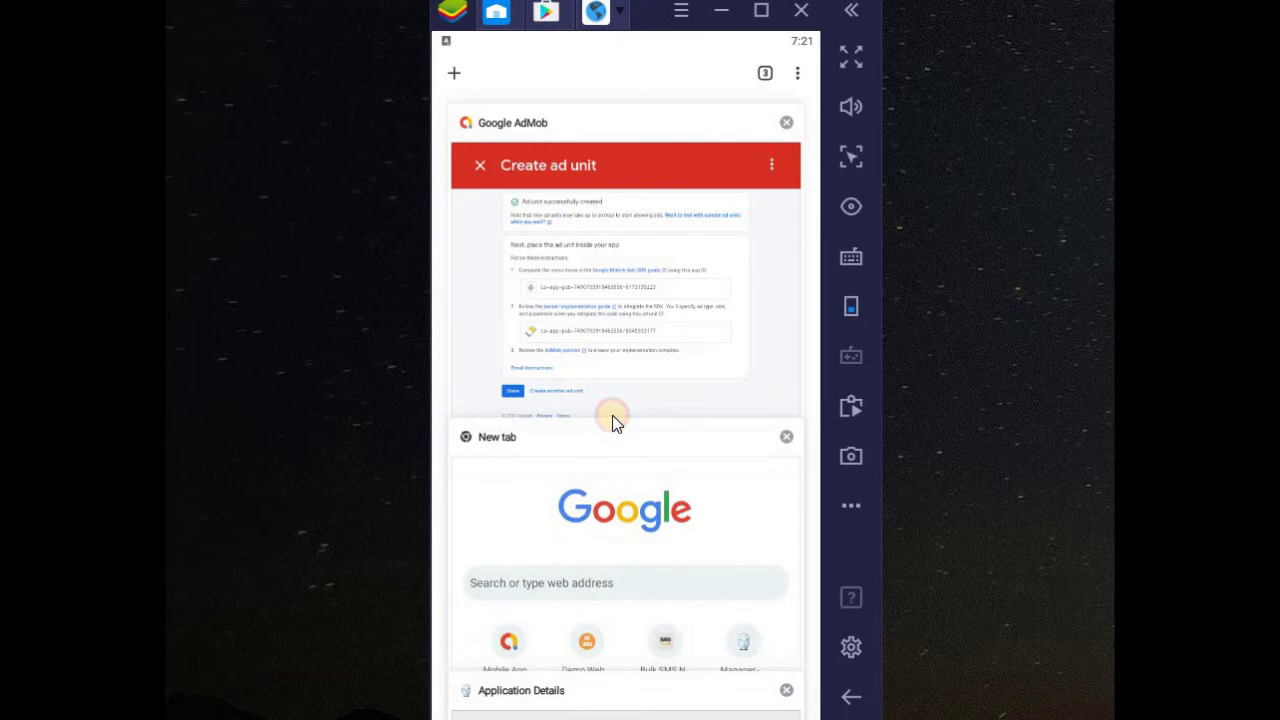
{"action": "scroll", "coordinate": [617, 600], "scroll_direction": "down", "scroll_amount": 2}
{"action": "left_click", "coordinate": [617, 600]}
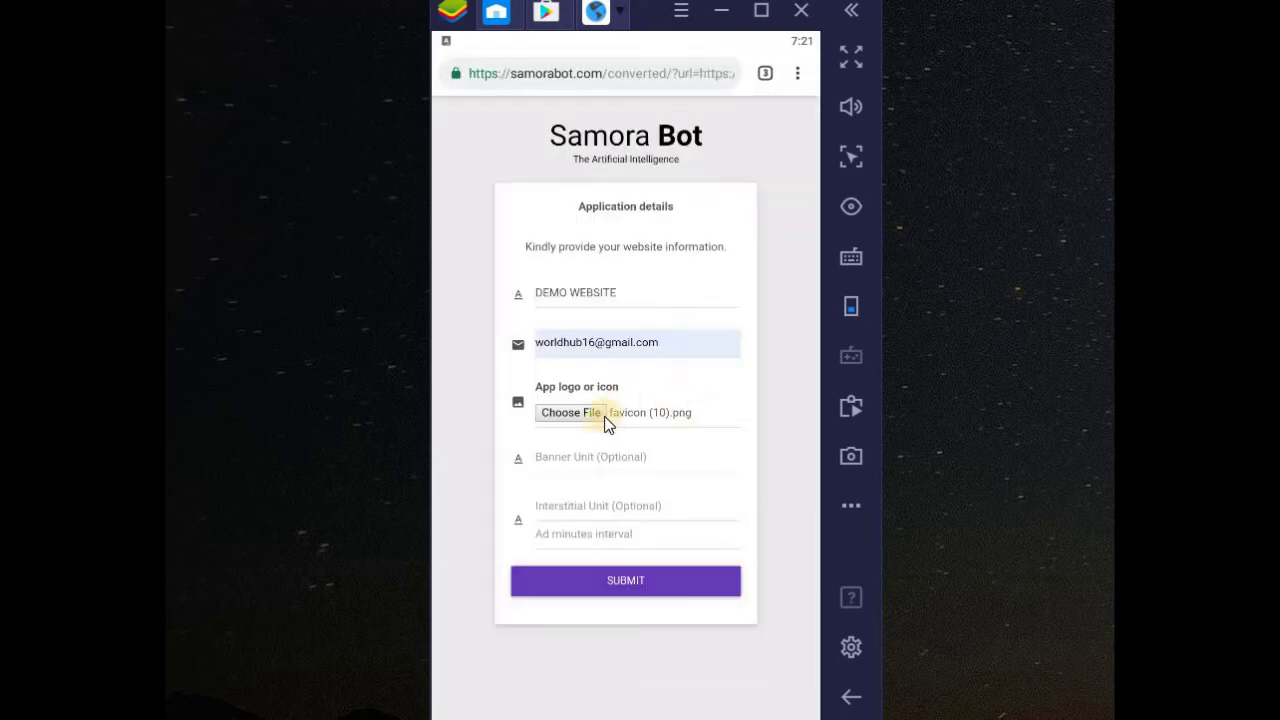
{"action": "left_click", "coordinate": [585, 460]}
{"action": "left_click", "coordinate": [568, 539]}
{"action": "left_click", "coordinate": [632, 579]}
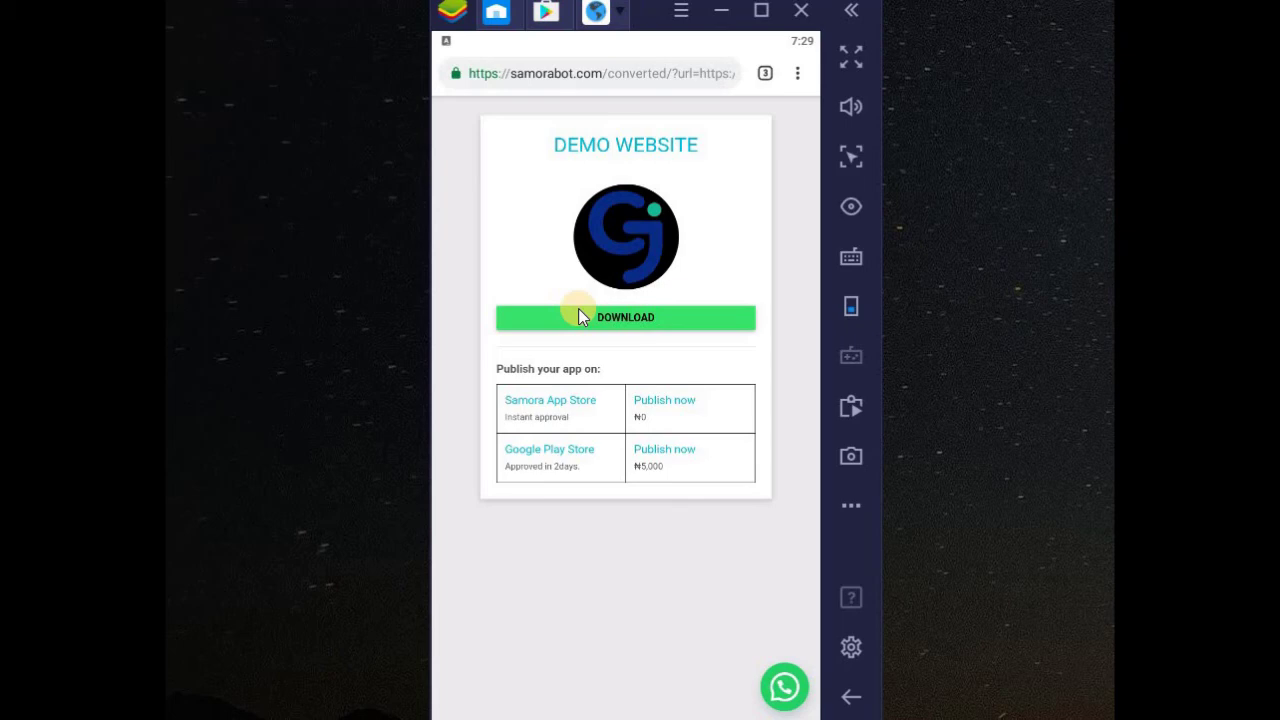
- Paste the download page address, download the DEMO WEBSITE apk (1.22 MB) and install it
{"action": "left_click", "coordinate": [588, 80]}
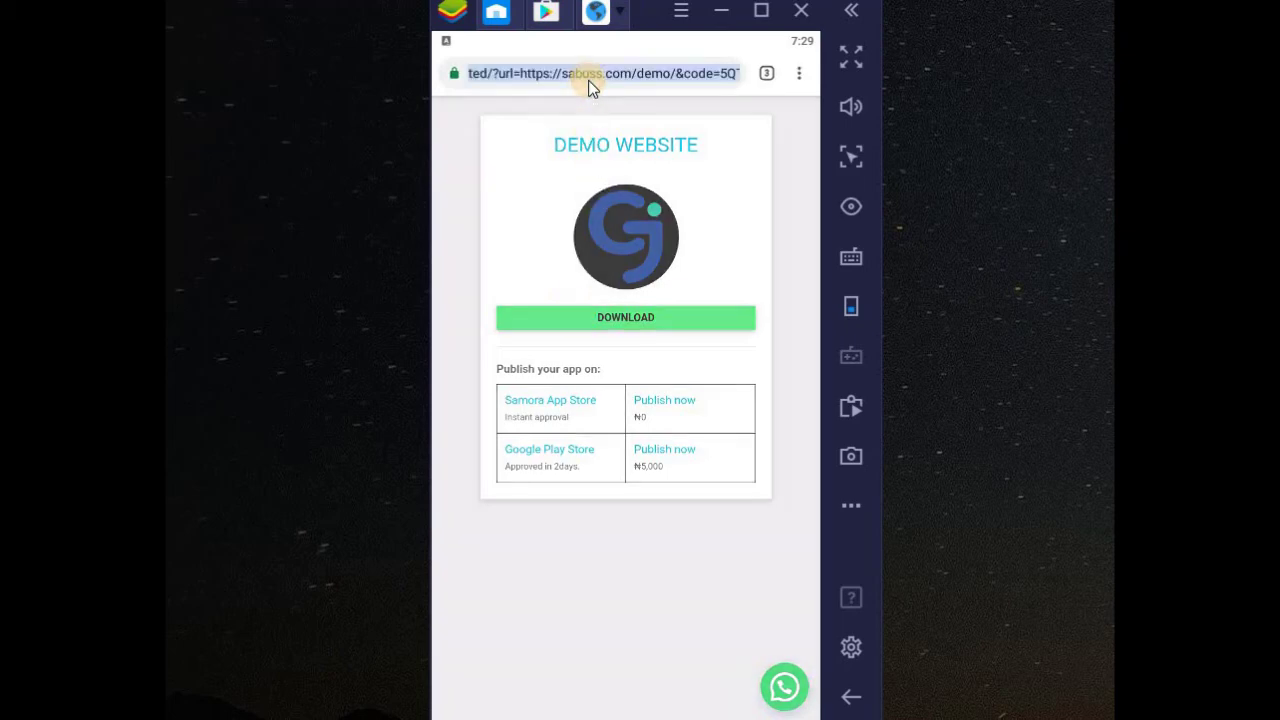
{"action": "key", "text": "ctrl+v"}
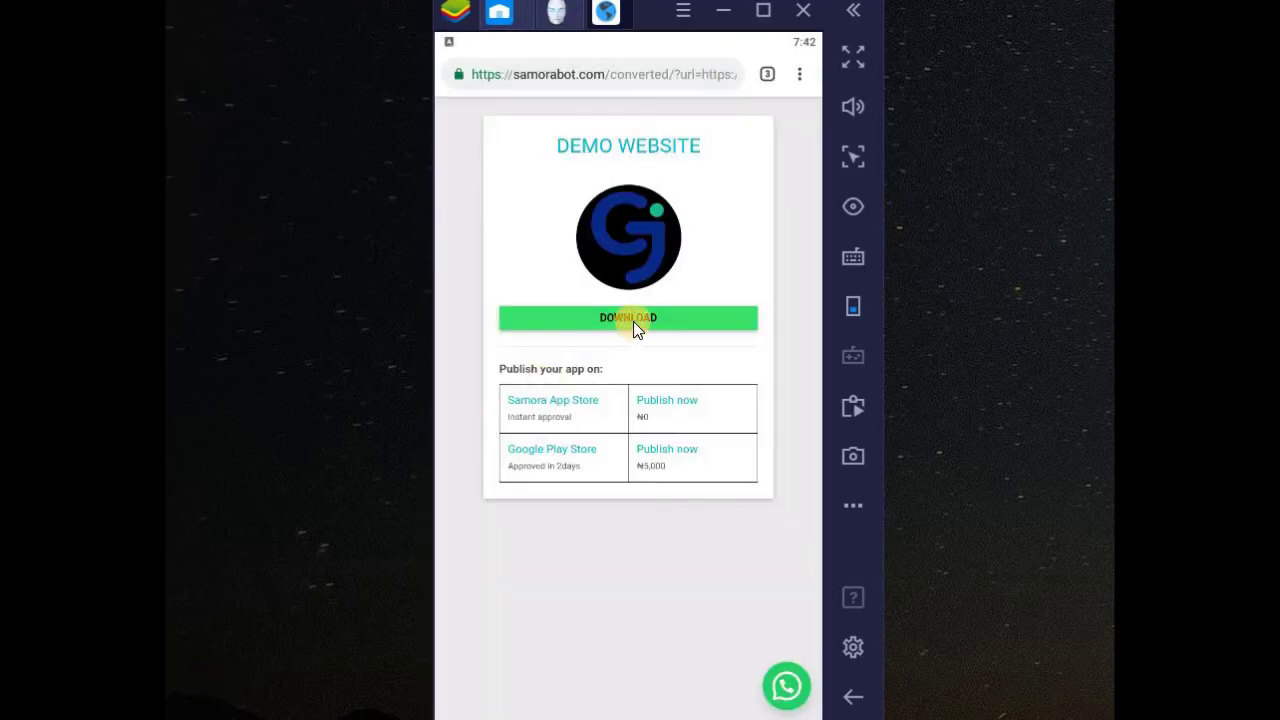
{"action": "left_click", "coordinate": [633, 321]}
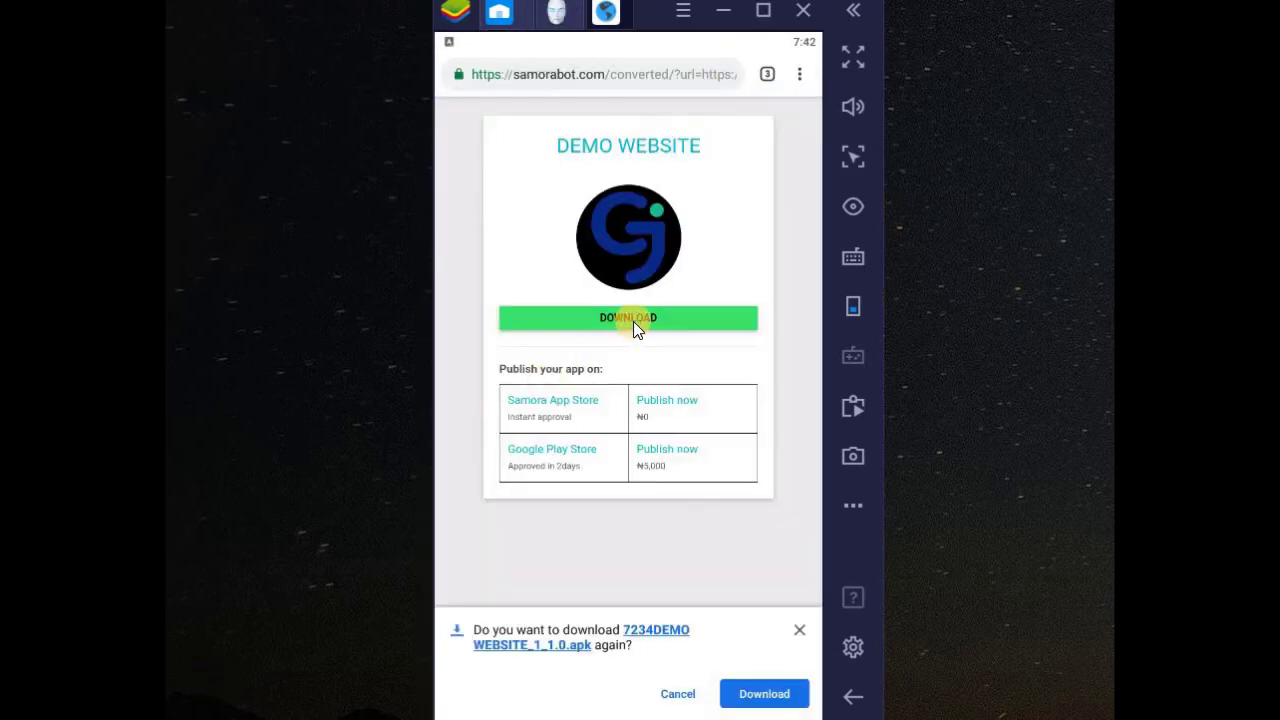
{"action": "left_click", "coordinate": [762, 693]}
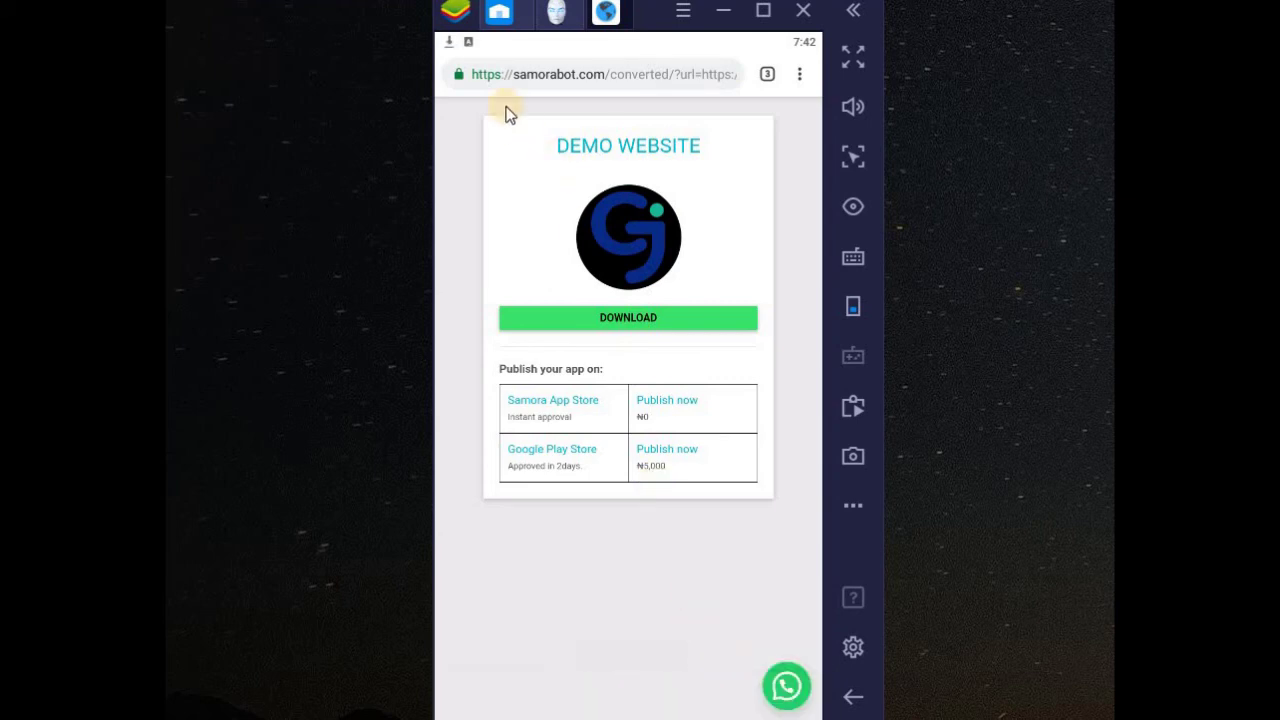
{"action": "left_click_drag", "start_coordinate": [470, 45], "coordinate": [486, 163]}
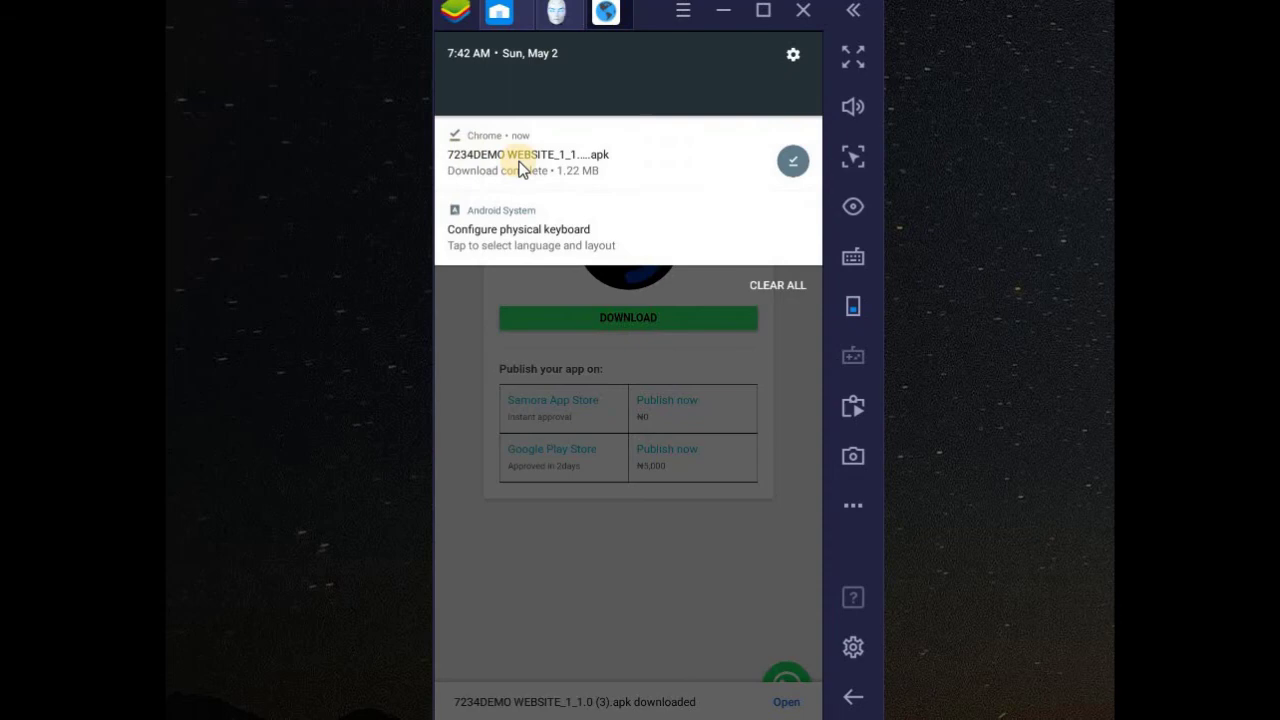
{"action": "left_click", "coordinate": [486, 163]}
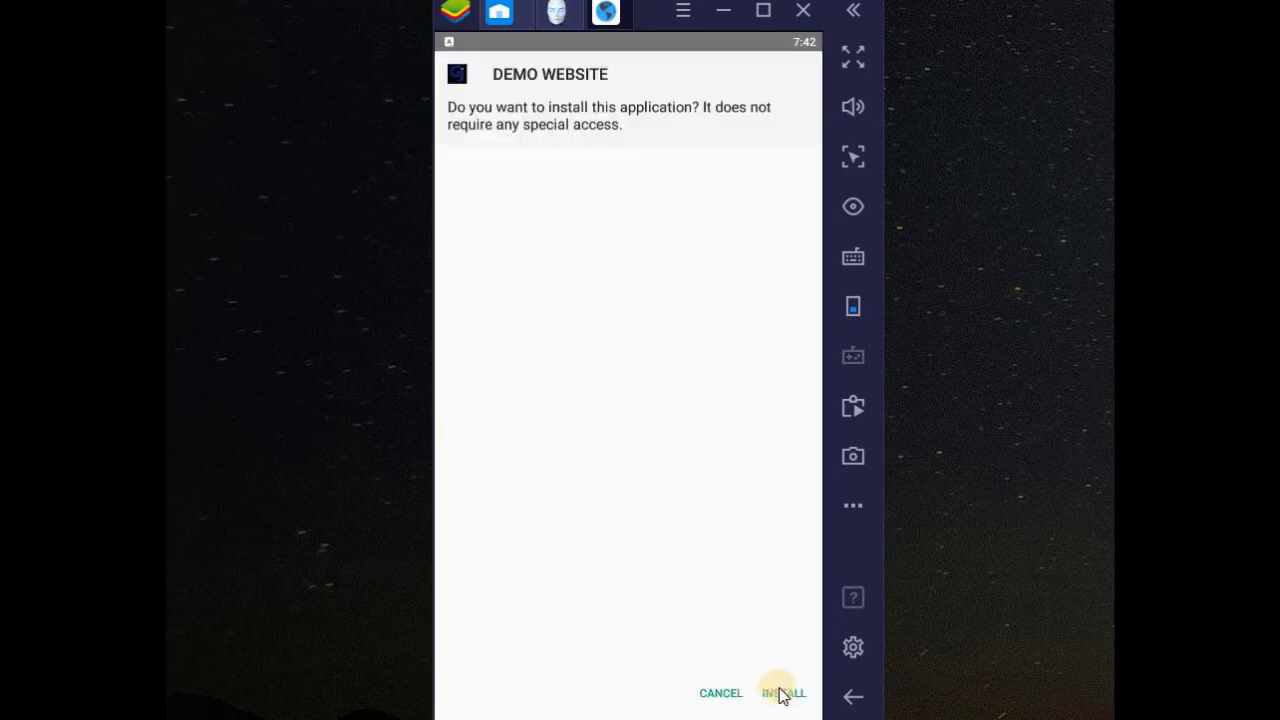
{"action": "left_click", "coordinate": [780, 692]}
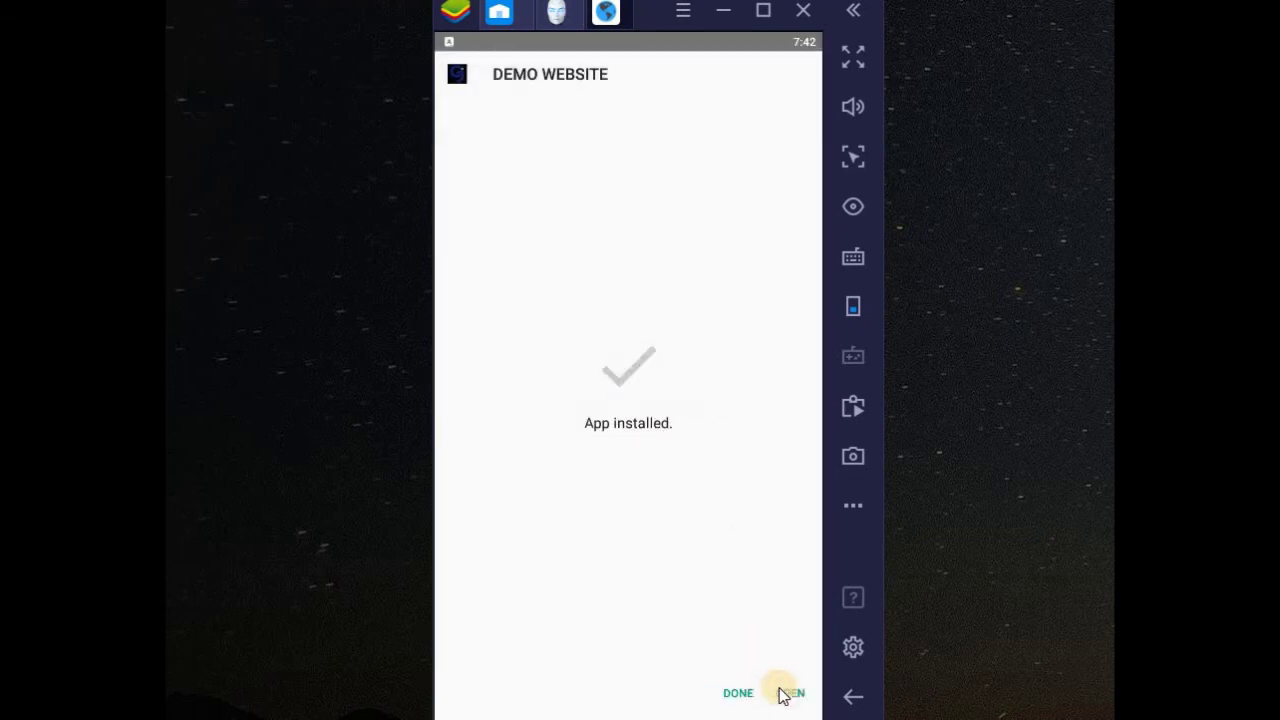
- Launch the installed DEMO WEBSITE app and scroll down through the Demo Web School site
{"action": "left_click", "coordinate": [785, 693]}
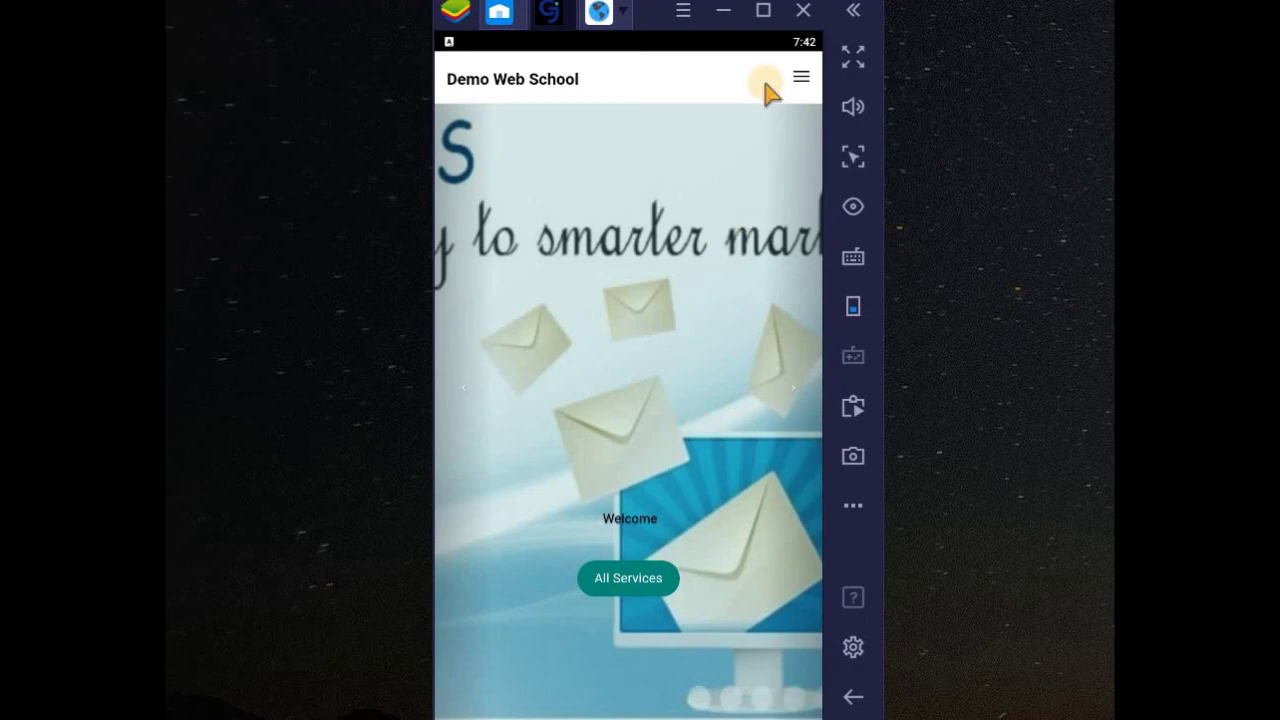
{"action": "scroll", "coordinate": [665, 283], "scroll_direction": "down", "scroll_amount": 1}
{"action": "scroll", "coordinate": [665, 283], "scroll_direction": "down", "scroll_amount": 10}
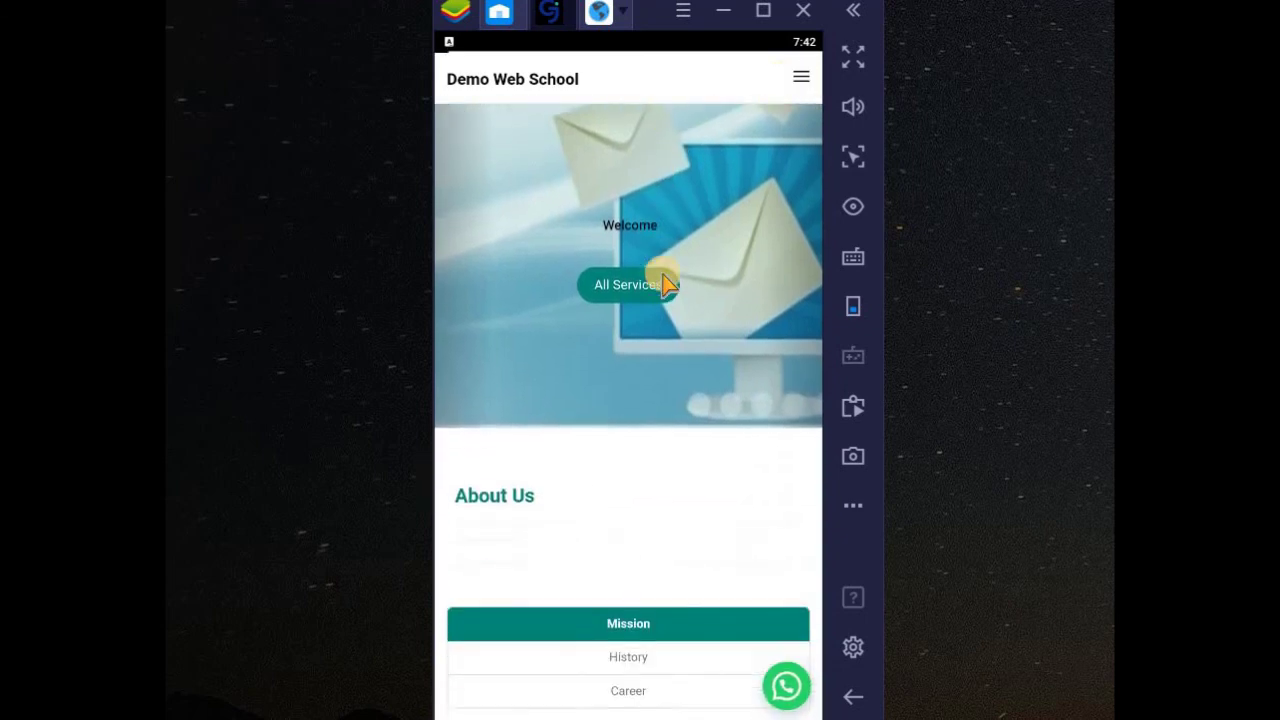
{"action": "scroll", "coordinate": [665, 283], "scroll_direction": "down", "scroll_amount": 15}
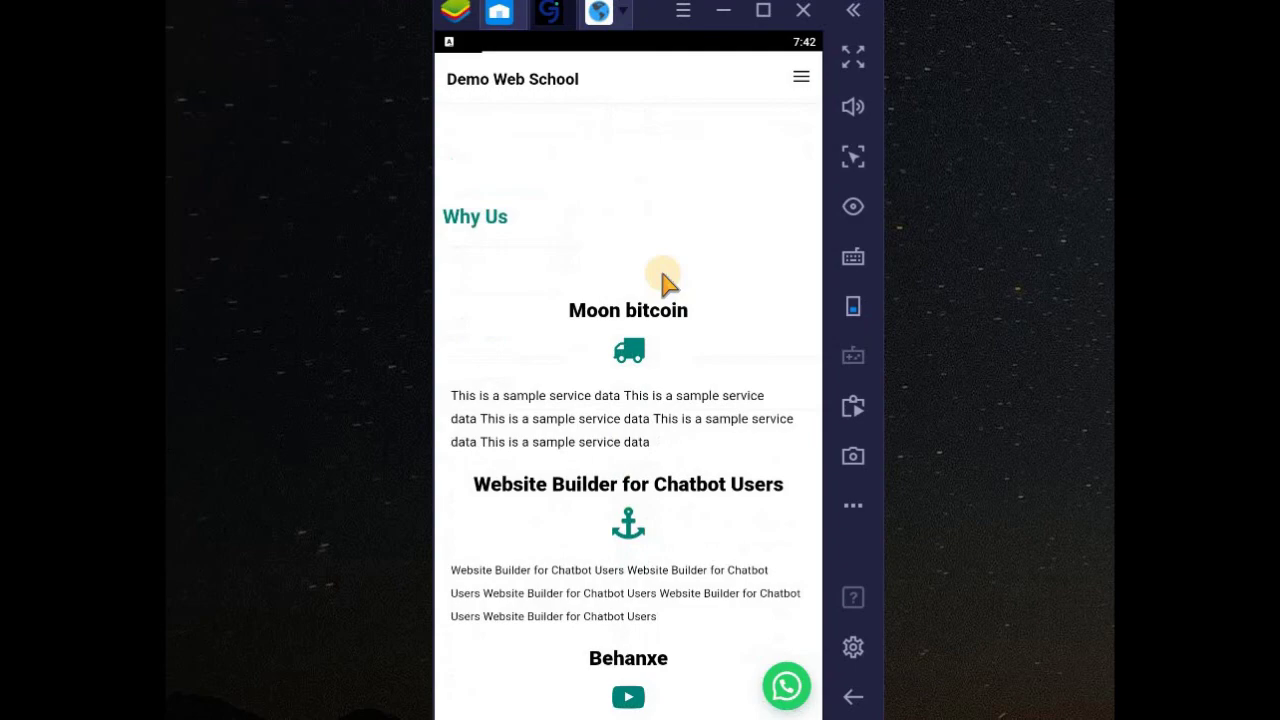
{"action": "scroll", "coordinate": [665, 283], "scroll_direction": "down", "scroll_amount": 15}
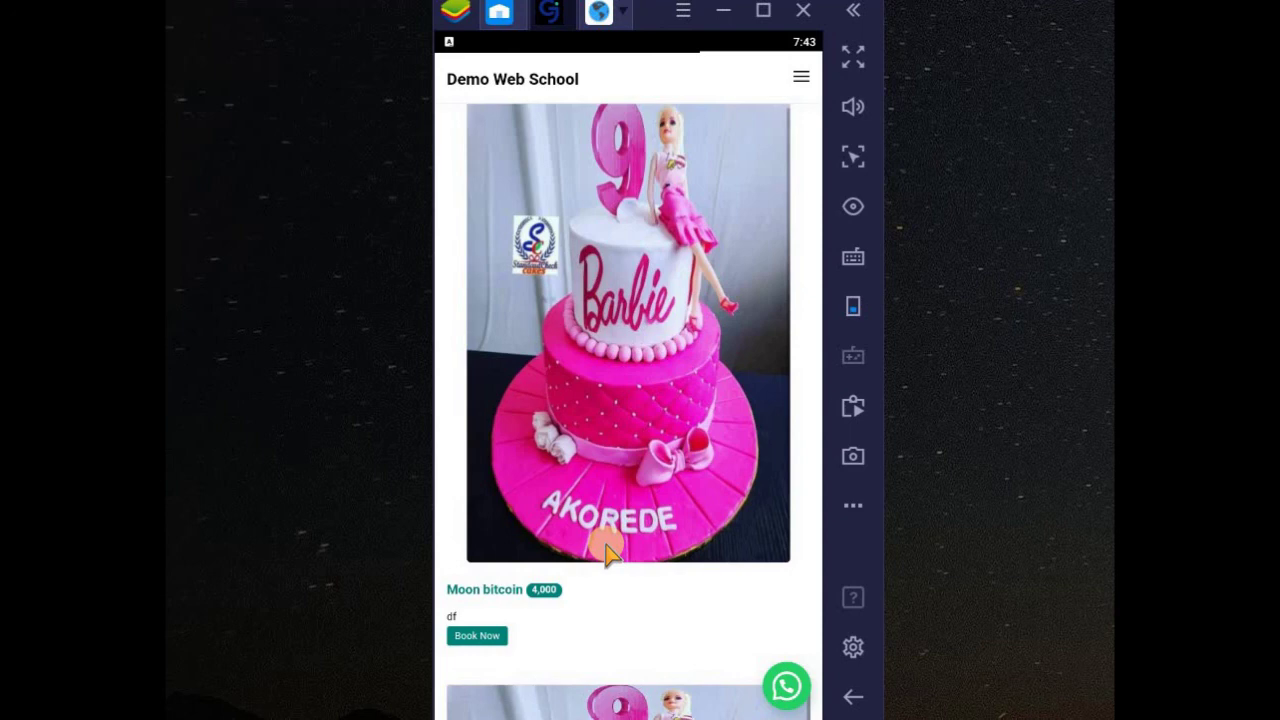
{"action": "scroll", "coordinate": [605, 550], "scroll_direction": "down", "scroll_amount": 3}
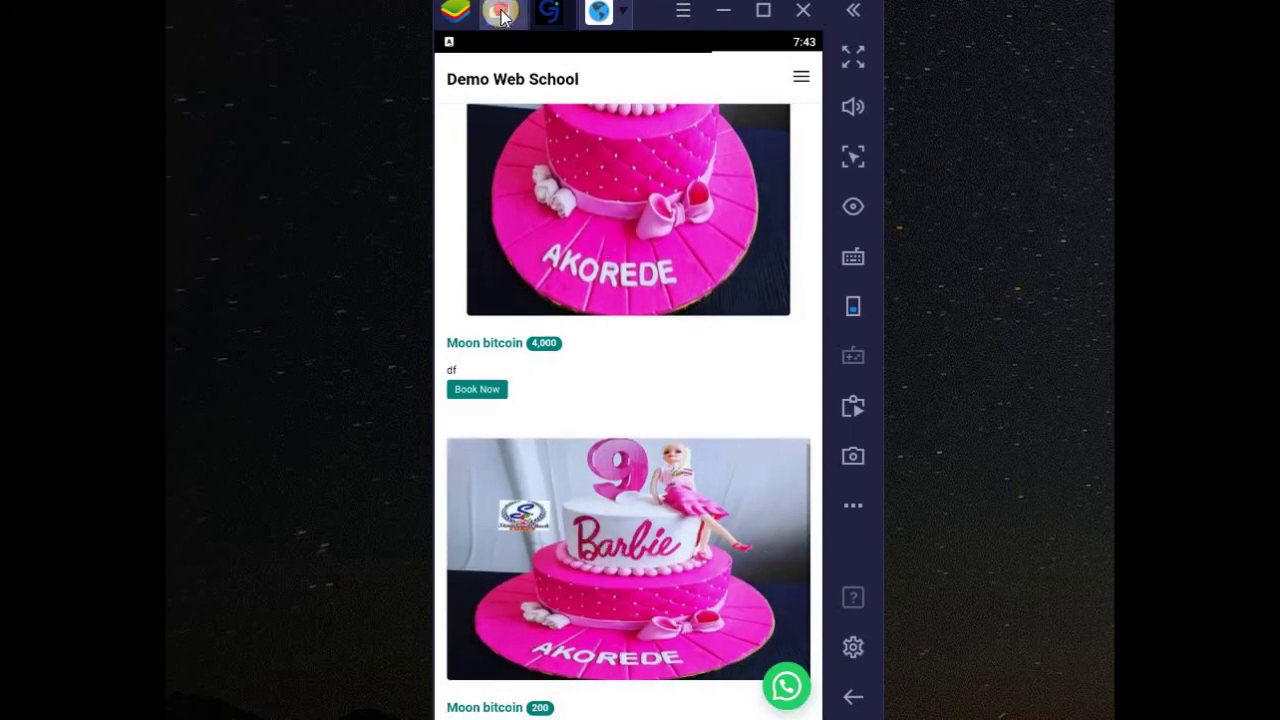
- Reopen DEMO WEBSITE from the home screen, scroll to the FAQs, and trigger the exit prompt
{"action": "left_click", "coordinate": [500, 12]}
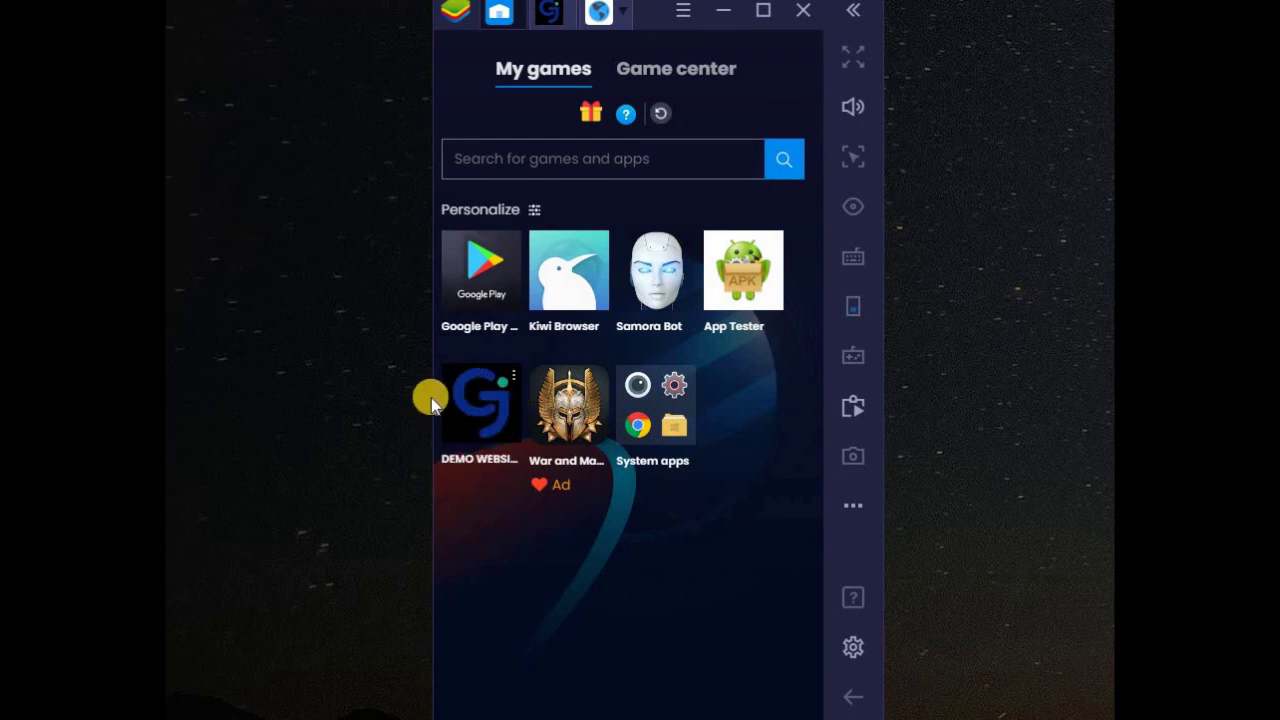
{"action": "left_click", "coordinate": [472, 420]}
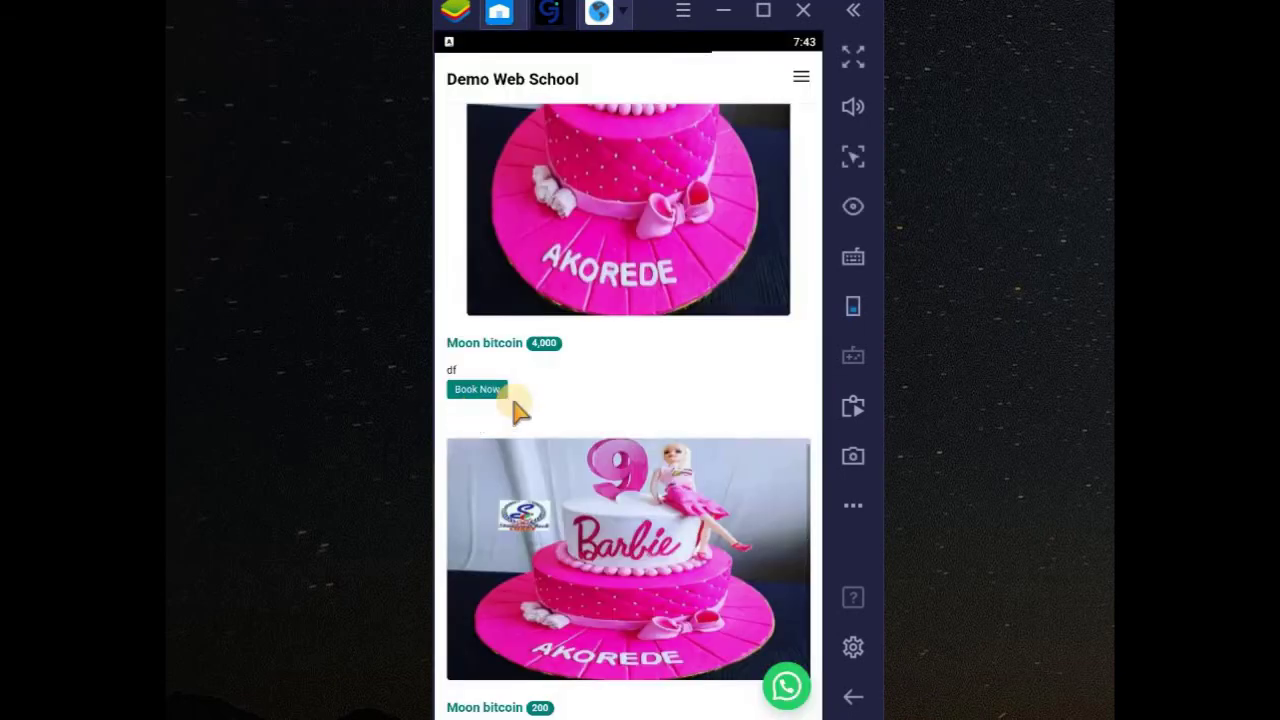
{"action": "scroll", "coordinate": [666, 466], "scroll_direction": "down", "scroll_amount": 3}
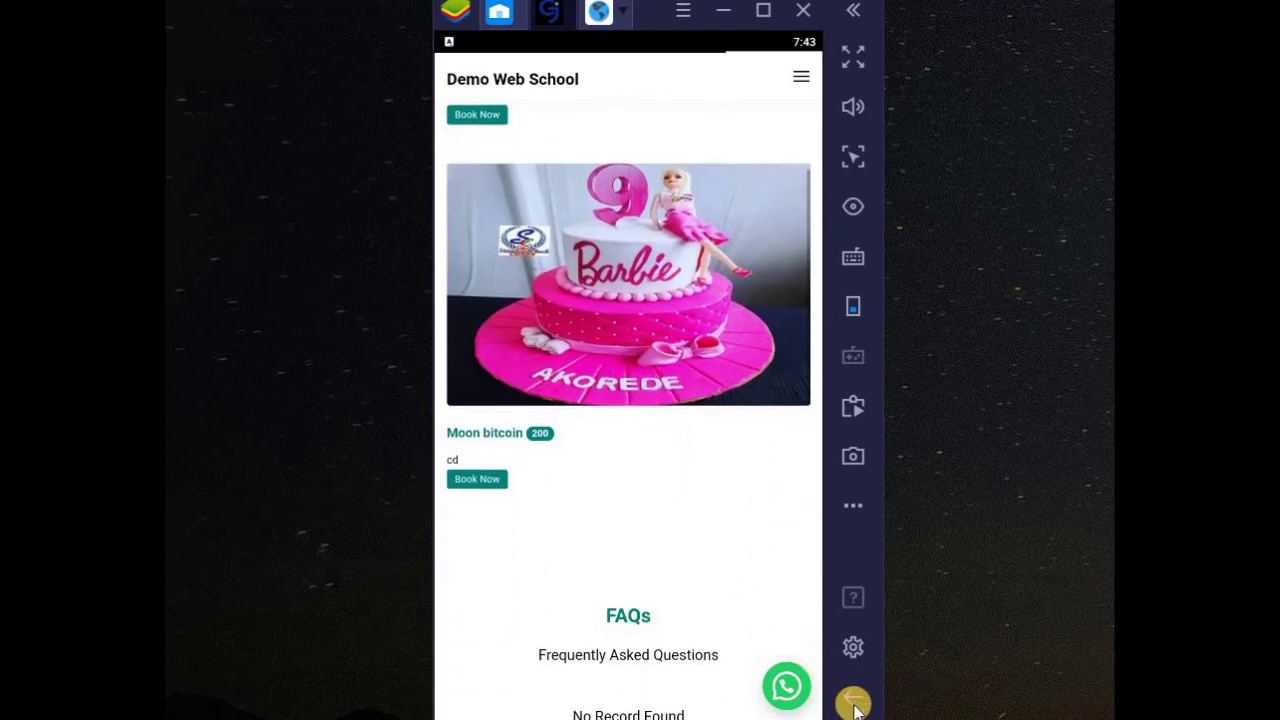
{"action": "left_click", "coordinate": [853, 697]}
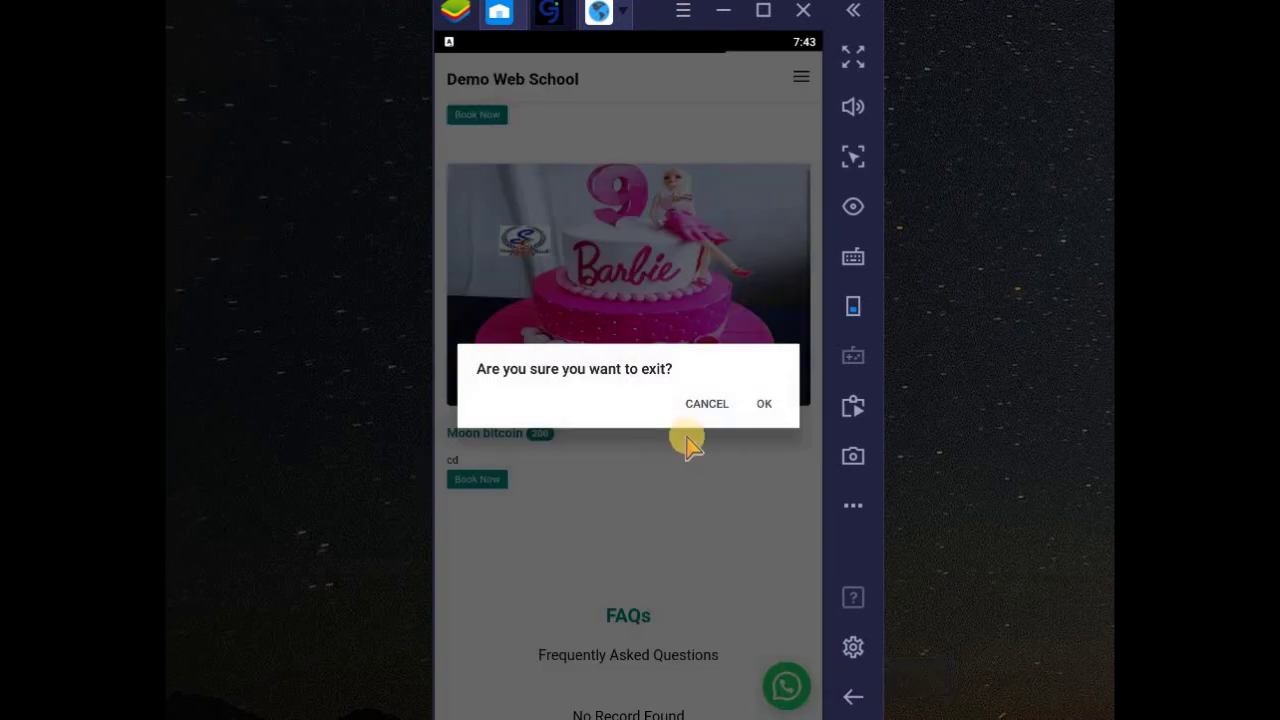
- Confirm the exit prompt with OK to close DEMO WEBSITE
{"action": "left_click", "coordinate": [766, 405]}
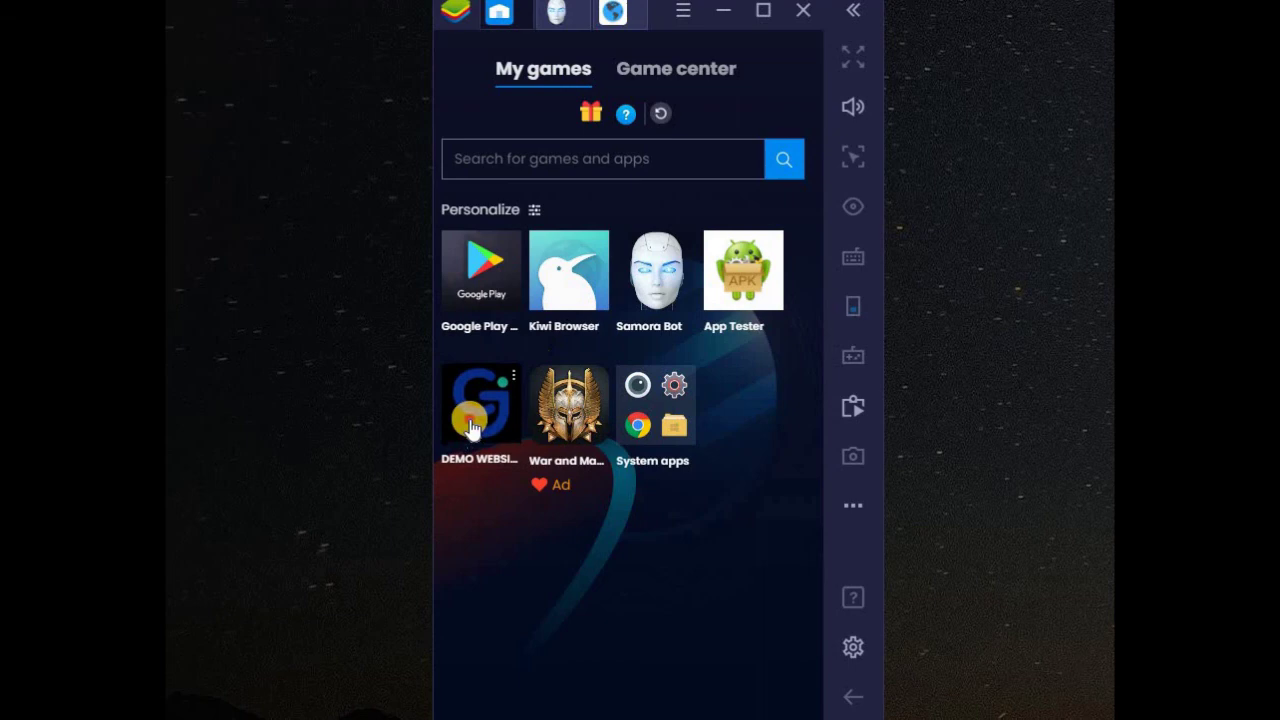